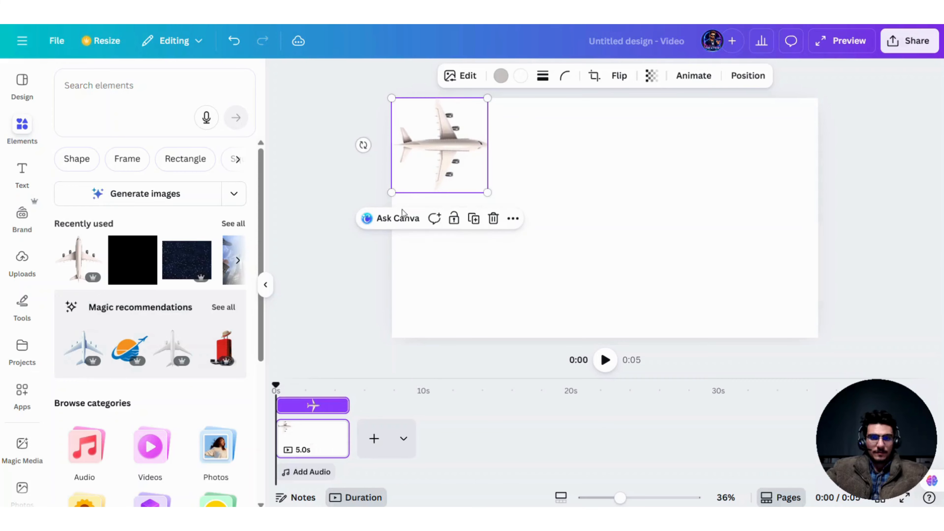
# Step: Duplicate the airplane page and move the airplane on the copy to the page's lower-right corner
pyautogui.moveTo(277, 386); pyautogui.dragTo(304, 386)
pyautogui.rightClick(313, 435)
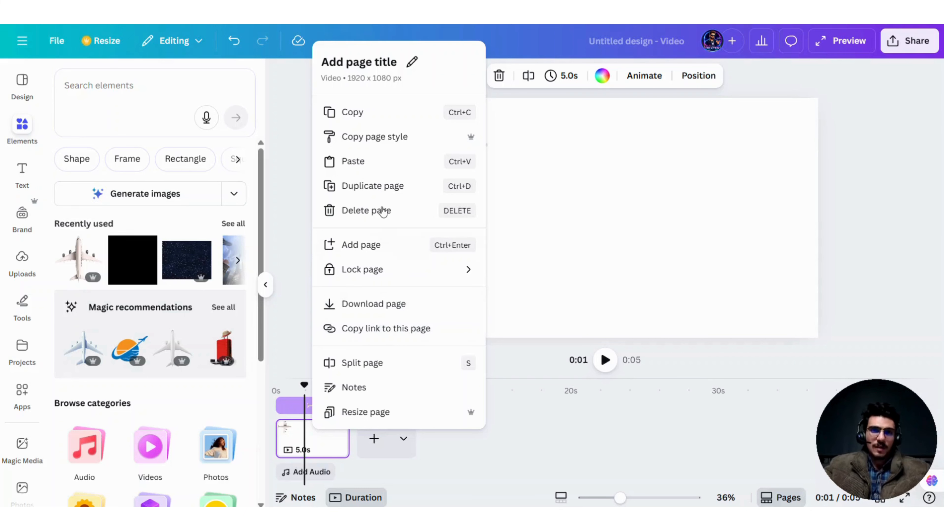
pyautogui.click(382, 187)
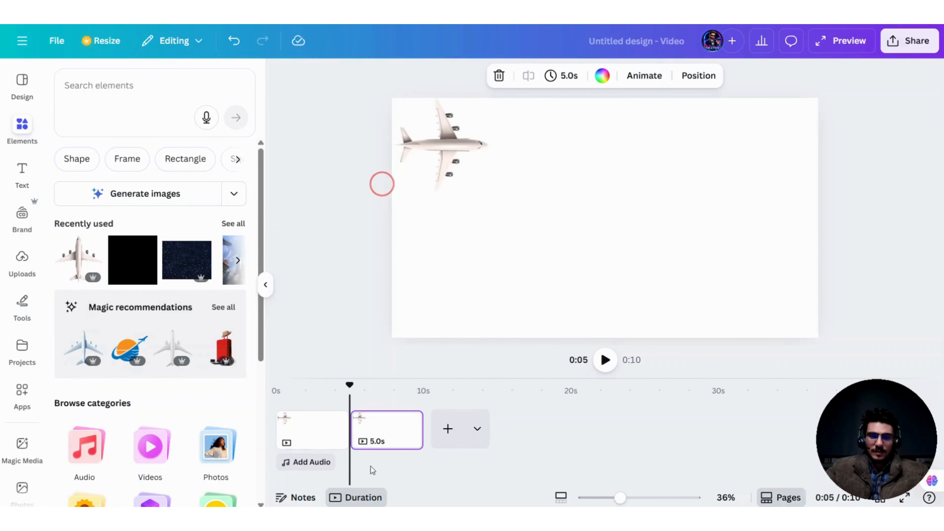
pyautogui.click(462, 153)
pyautogui.moveTo(464, 155); pyautogui.dragTo(777, 288)
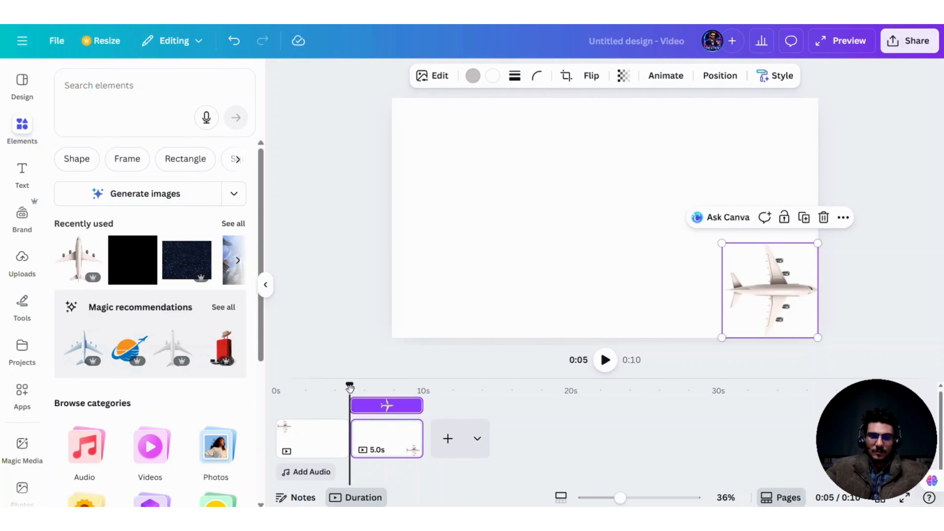
# Step: Add a Match & Move transition between the two pages and set its duration to 2.5 seconds
pyautogui.moveTo(349, 387); pyautogui.dragTo(329, 399)
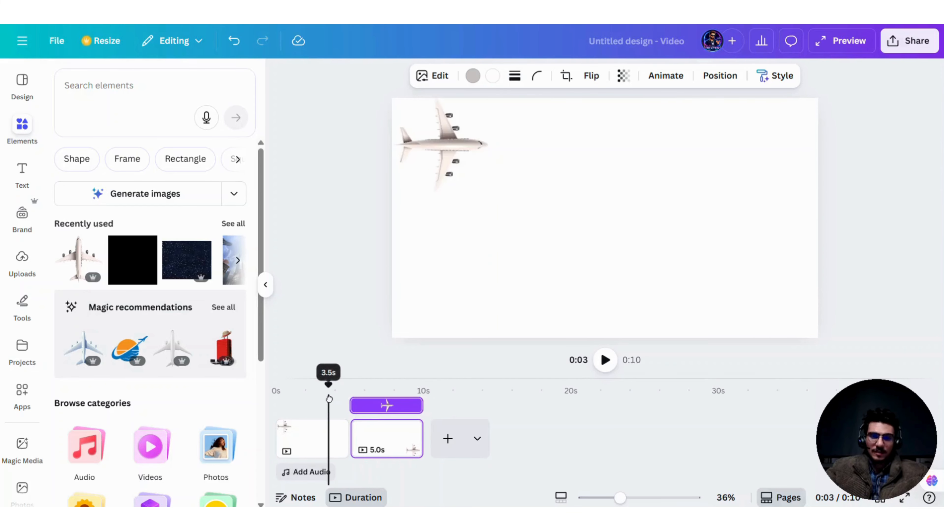
pyautogui.click(358, 461)
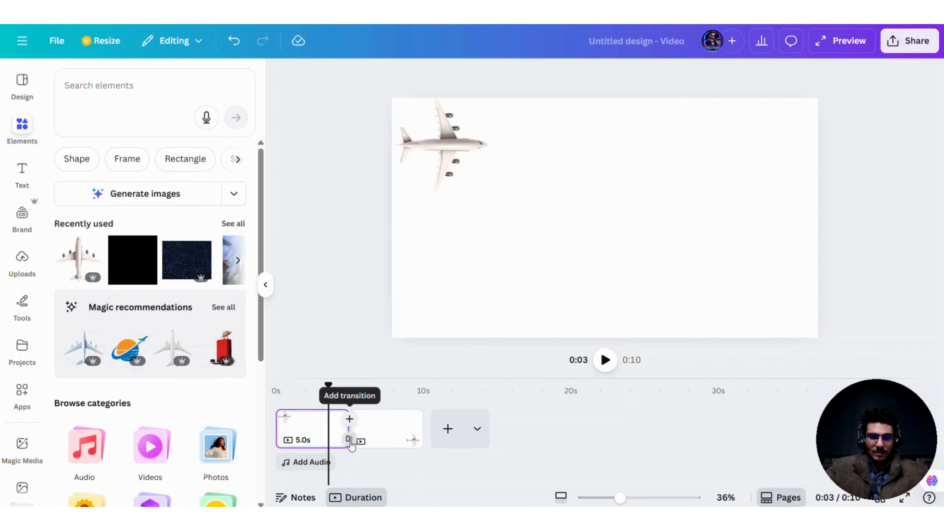
pyautogui.click(350, 442)
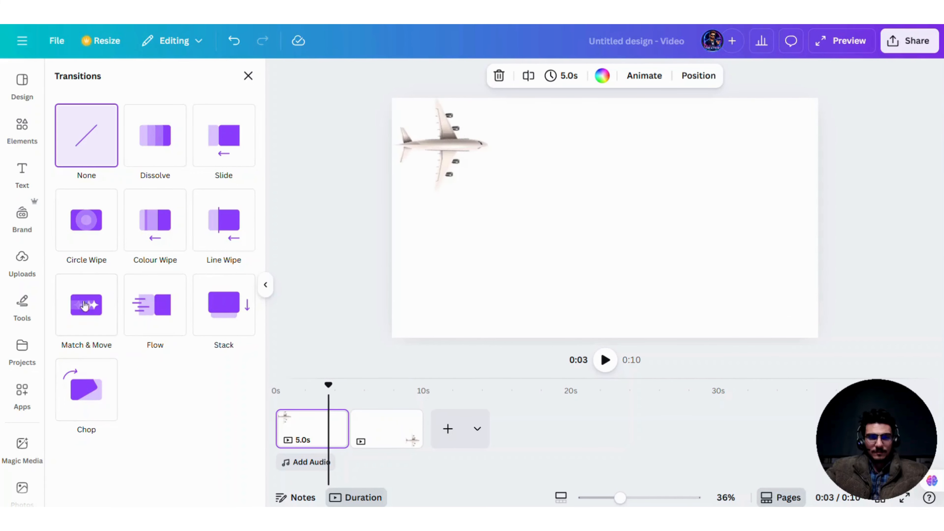
pyautogui.click(84, 321)
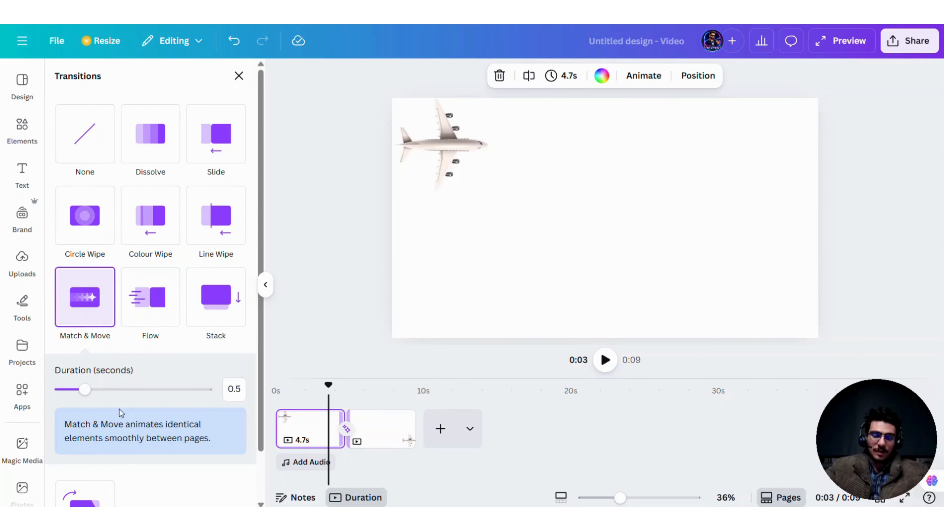
pyautogui.scroll(-2, 75, 394)
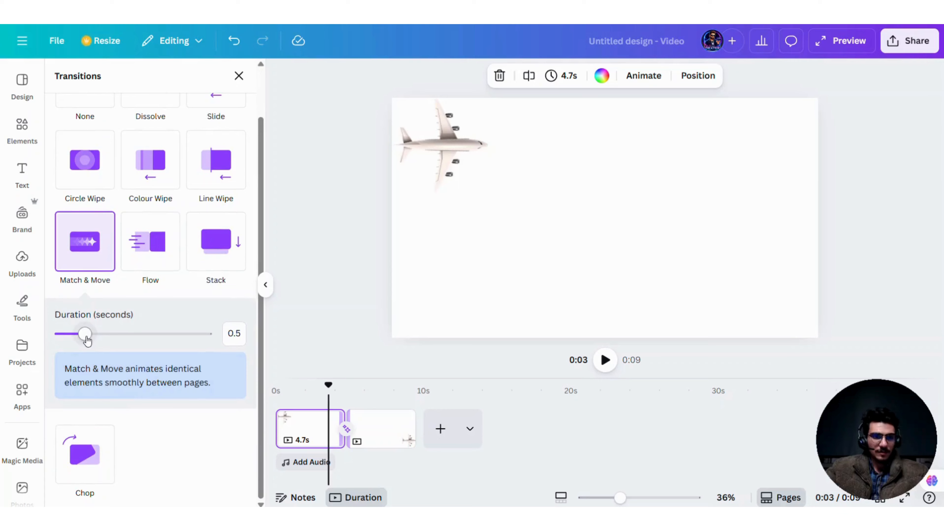
pyautogui.moveTo(87, 341); pyautogui.dragTo(205, 334)
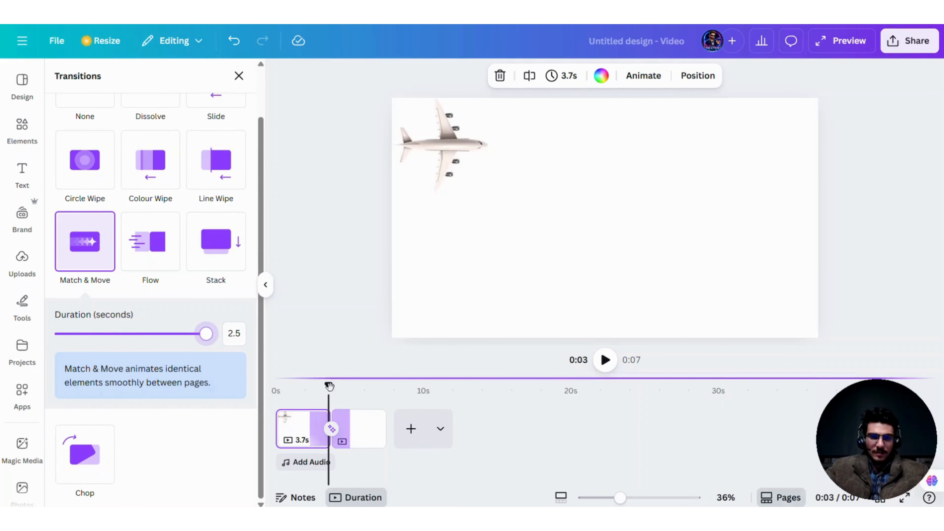
# Step: Play the video from the start to check the airplane's Match & Move transition, replay it, and return to the beginning
pyautogui.moveTo(329, 385); pyautogui.dragTo(275, 386)
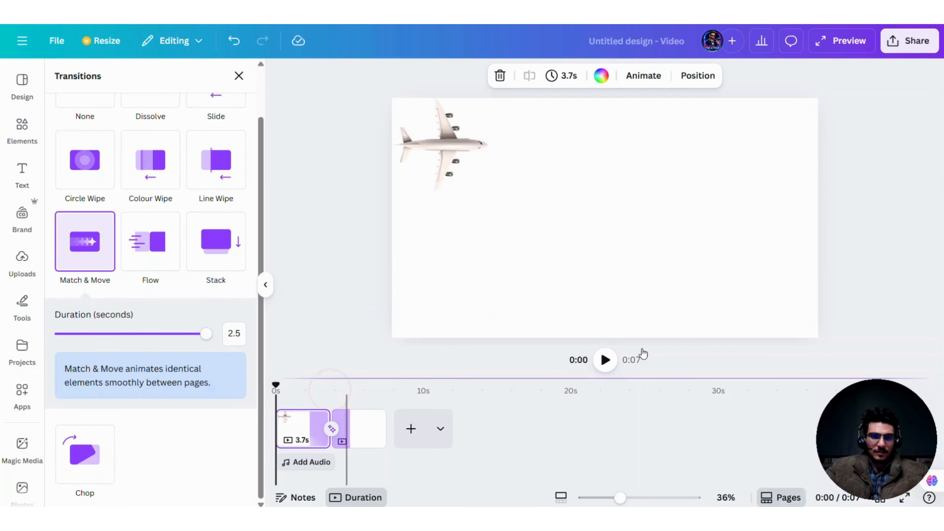
pyautogui.click(603, 359)
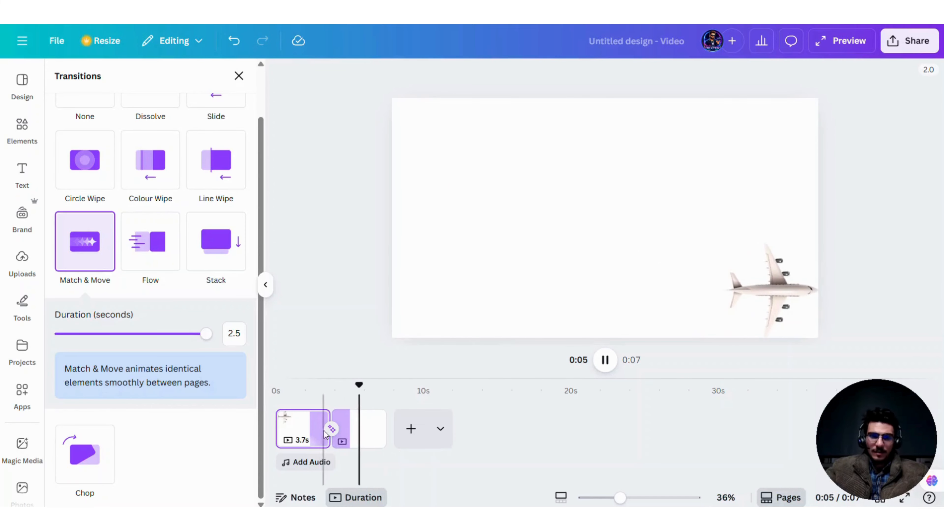
pyautogui.click(599, 359)
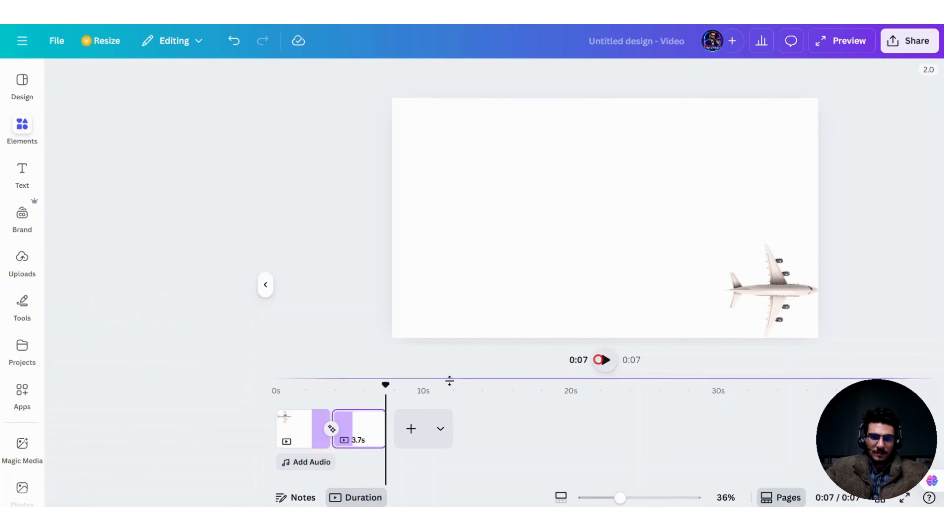
pyautogui.click(332, 428)
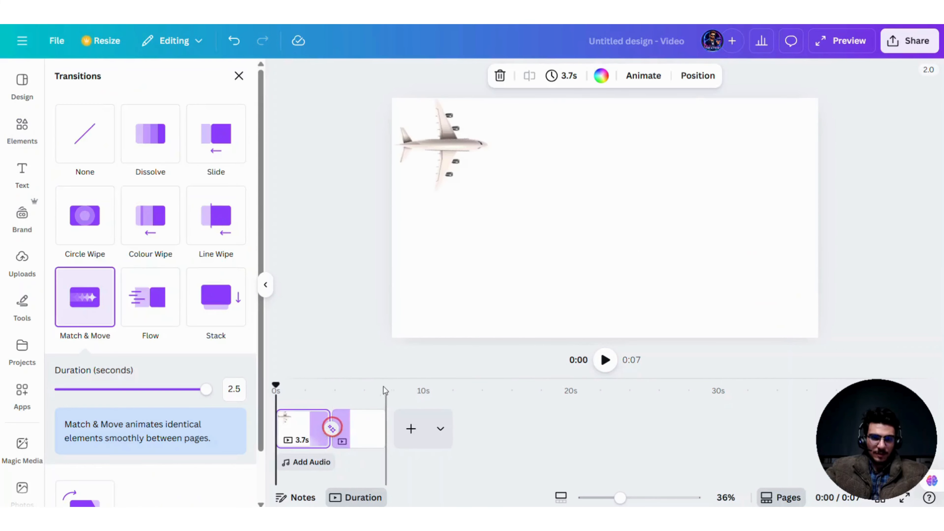
pyautogui.click(603, 359)
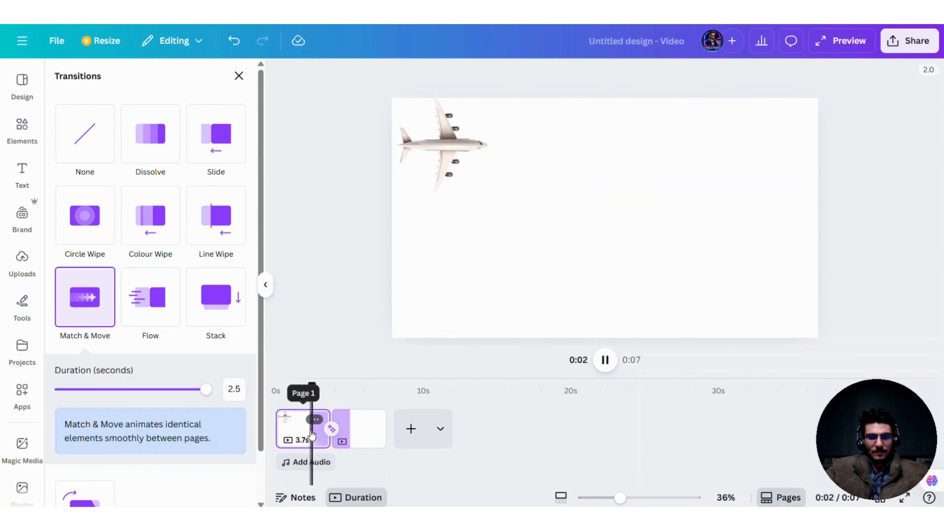
pyautogui.click(605, 362)
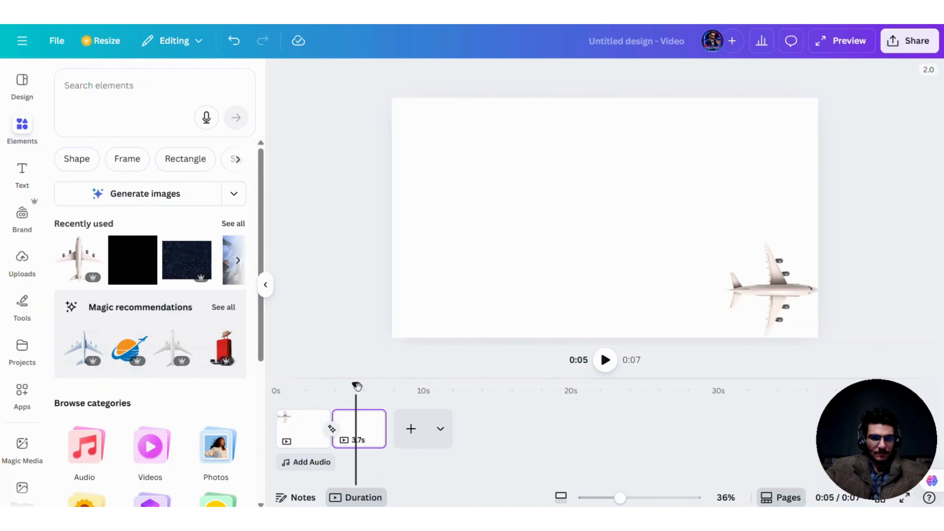
pyautogui.moveTo(357, 387); pyautogui.dragTo(276, 387)
pyautogui.scroll(-2, 238, 338)
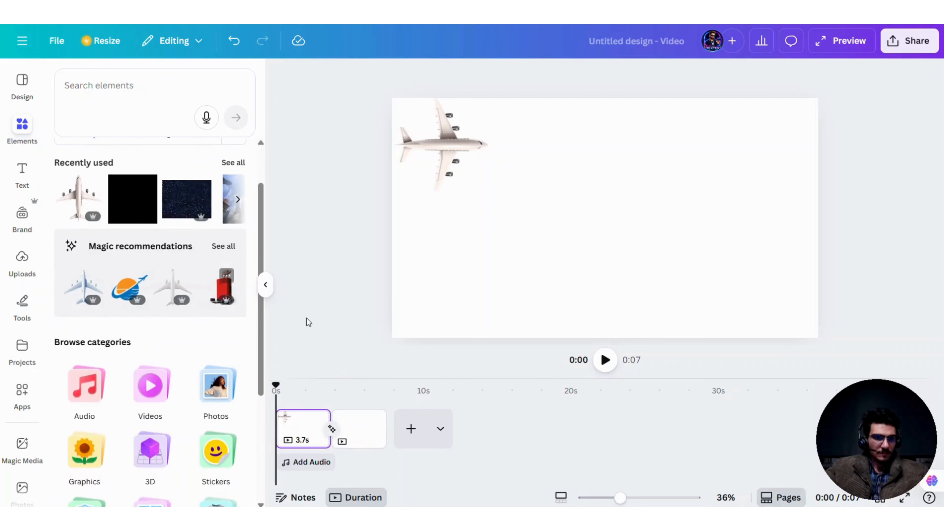
pyautogui.scroll(2, 205, 308)
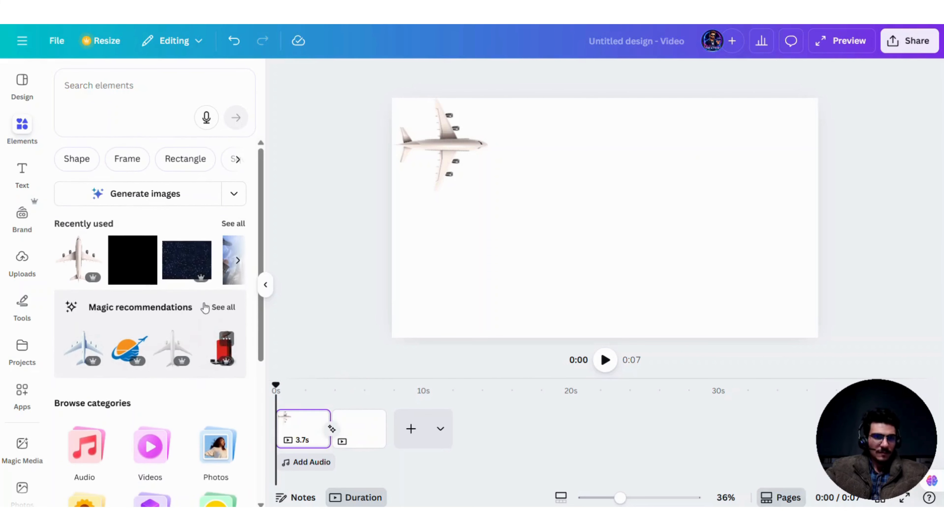
pyautogui.click(24, 130)
pyautogui.moveTo(29, 162)
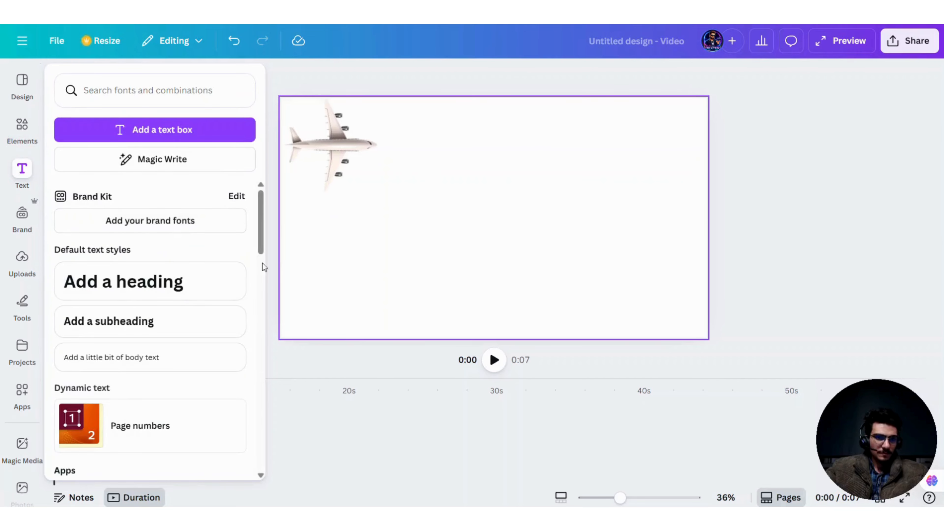
# Step: Apply the Rotate add-on effect to the airplane on the first page and preview its motion into the transition
pyautogui.click(346, 154)
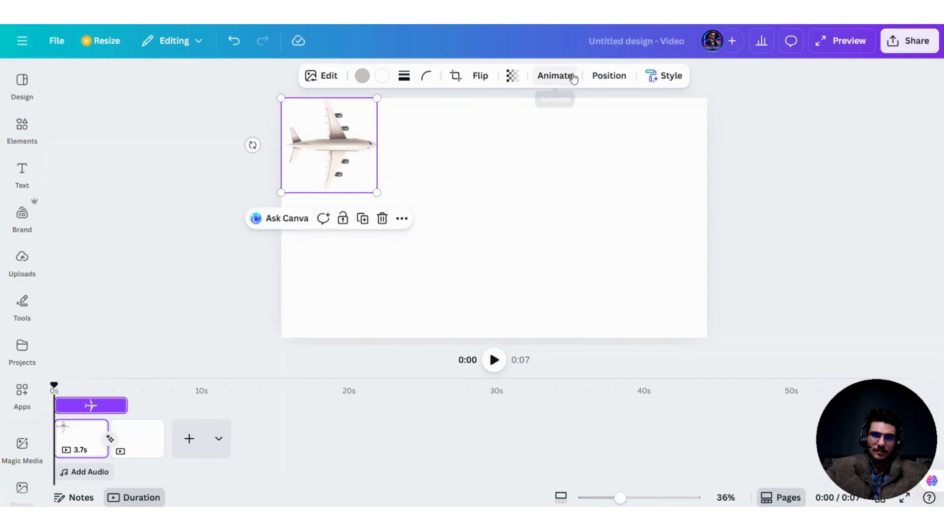
pyautogui.click(562, 76)
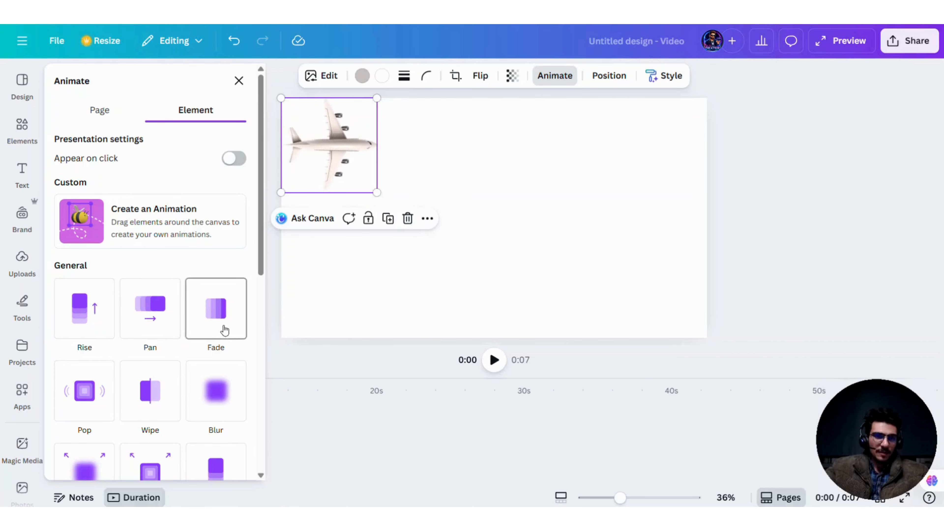
pyautogui.click(166, 325)
pyautogui.scroll(-10, 166, 326)
pyautogui.click(84, 140)
pyautogui.click(494, 364)
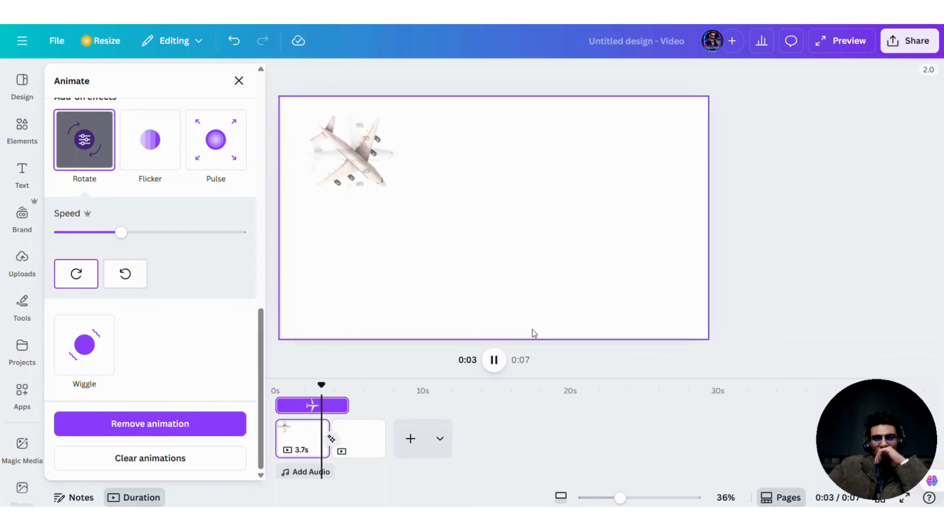
pyautogui.moveTo(277, 404); pyautogui.dragTo(309, 405)
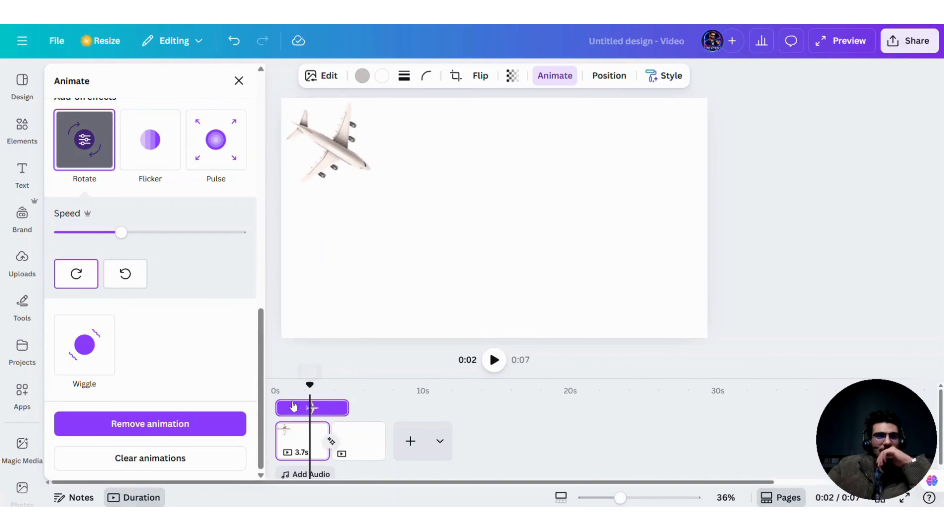
pyautogui.scroll(3, 115, 285)
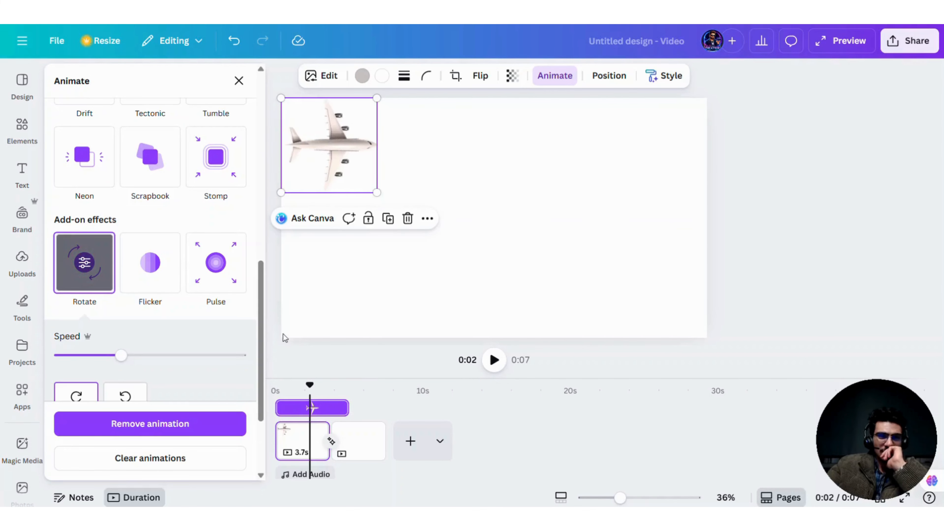
pyautogui.moveTo(309, 385)
pyautogui.mouseDown()
pyautogui.moveTo(289, 386)
pyautogui.moveTo(326, 387)
pyautogui.mouseUp()
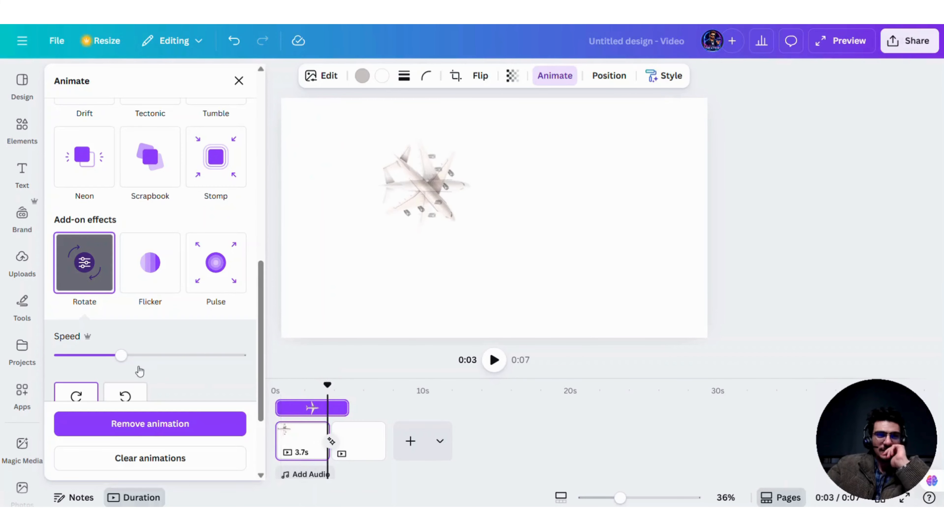
# Step: Lower the Rotate effect's speed to the minimum and play the video from the start
pyautogui.moveTo(139, 370); pyautogui.dragTo(2, 371)
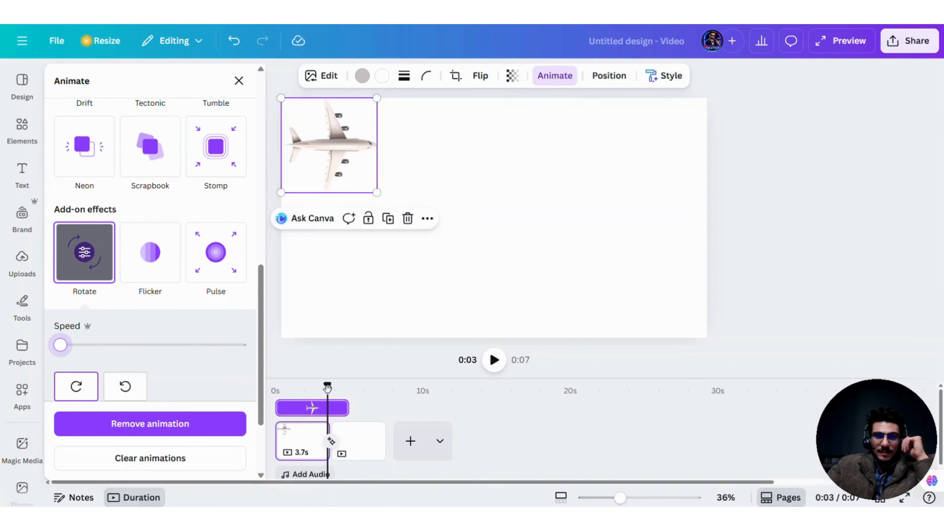
pyautogui.moveTo(327, 385); pyautogui.dragTo(275, 387)
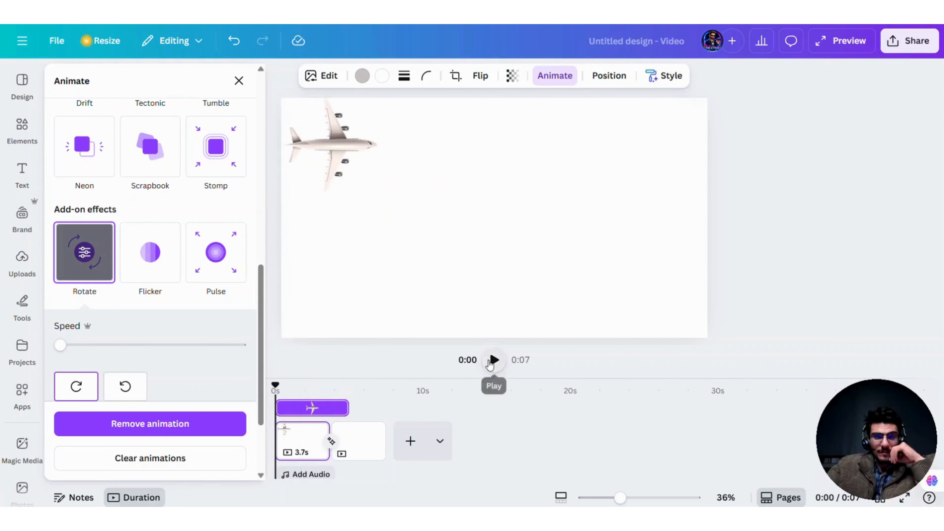
pyautogui.click(492, 360)
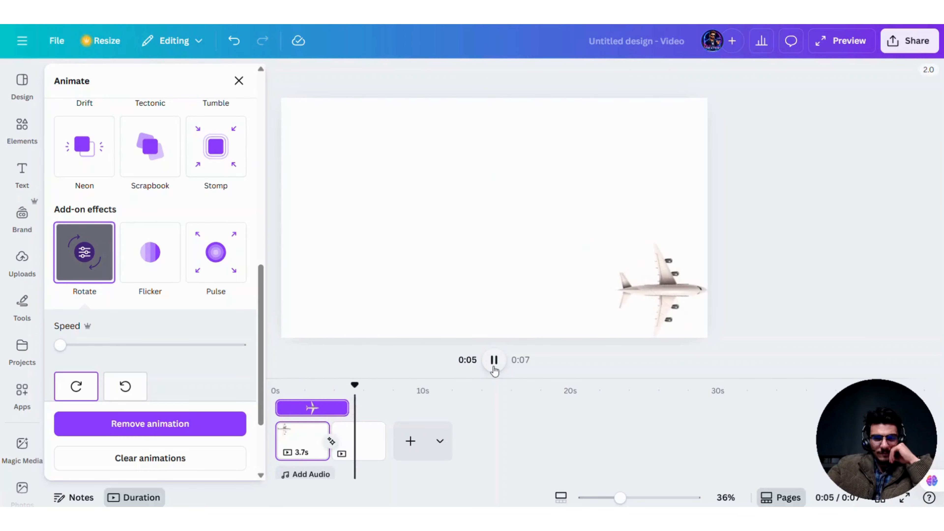
# Step: Try the Tectonic page animation on the first page and play the result
pyautogui.click(670, 303)
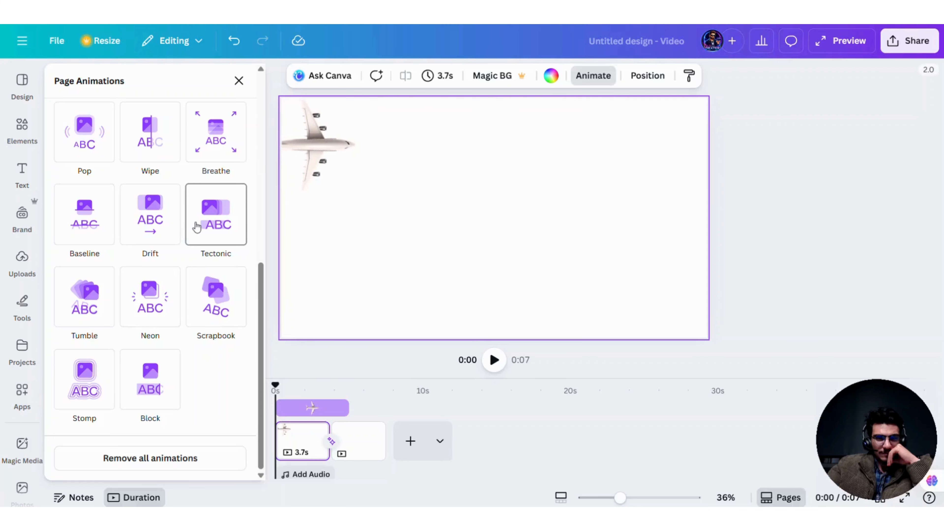
pyautogui.click(216, 223)
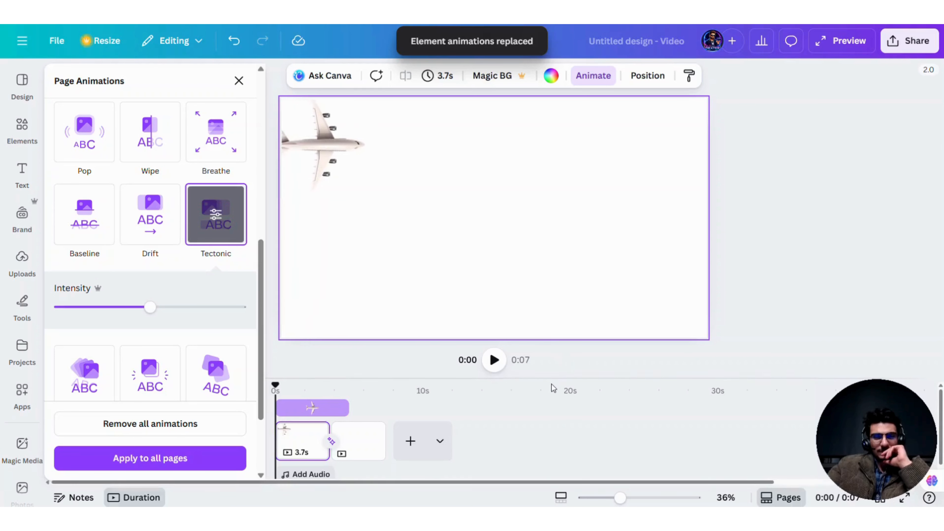
pyautogui.click(490, 363)
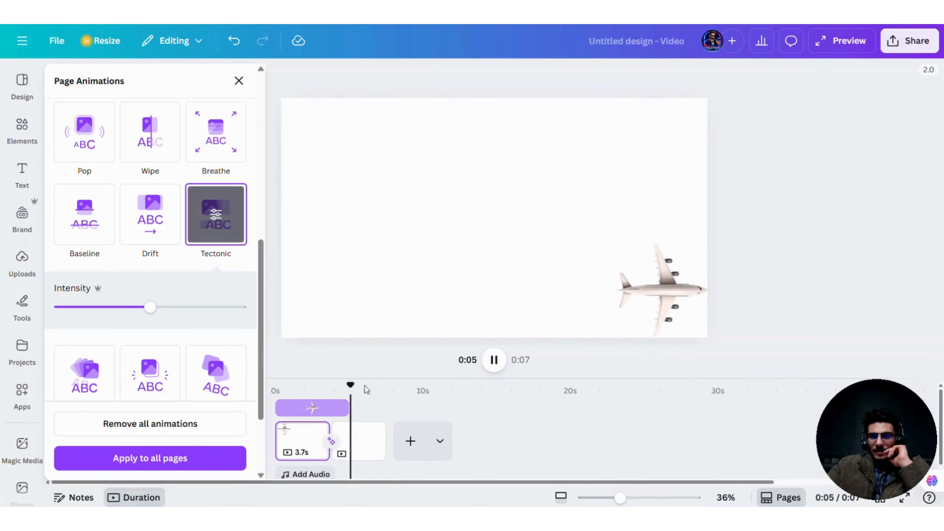
pyautogui.moveTo(370, 389); pyautogui.dragTo(181, 409)
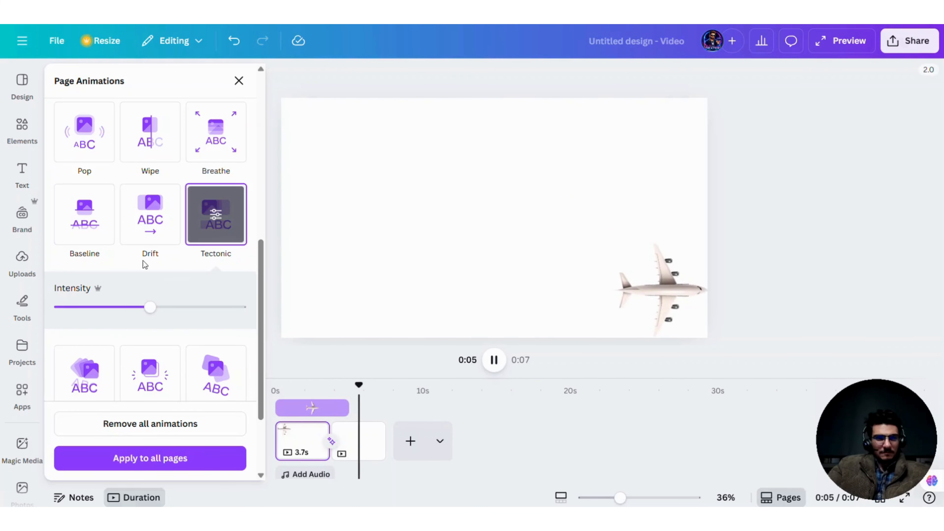
# Step: Apply the Drift page animation to the first page and play the video from the start to check it
pyautogui.click(148, 219)
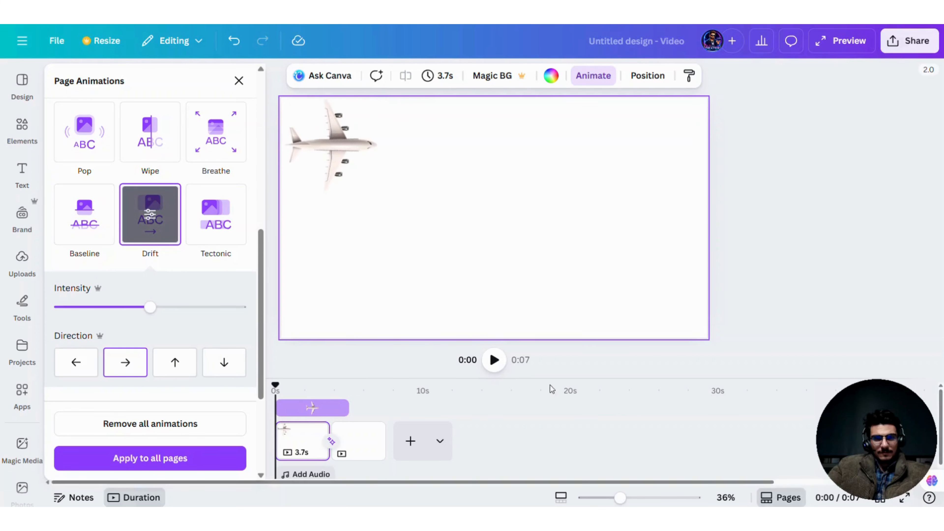
pyautogui.click(494, 360)
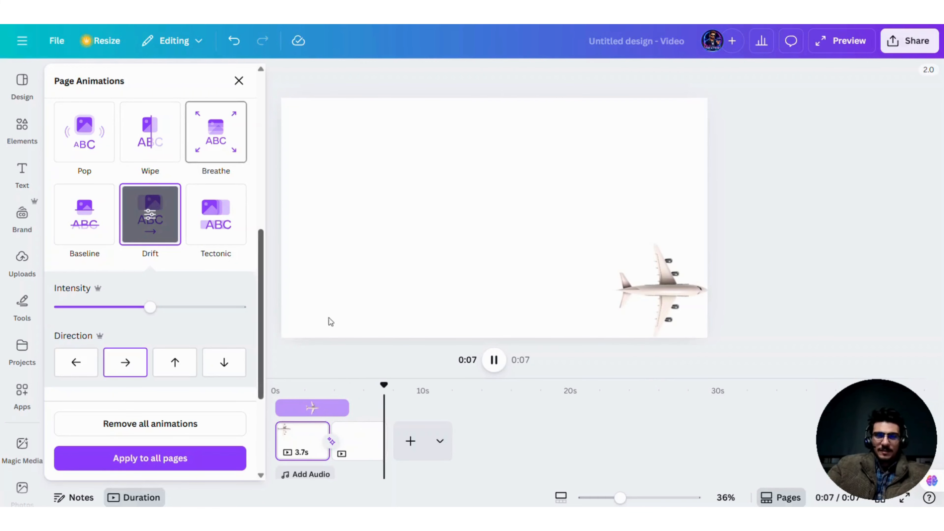
pyautogui.moveTo(389, 385); pyautogui.dragTo(259, 388)
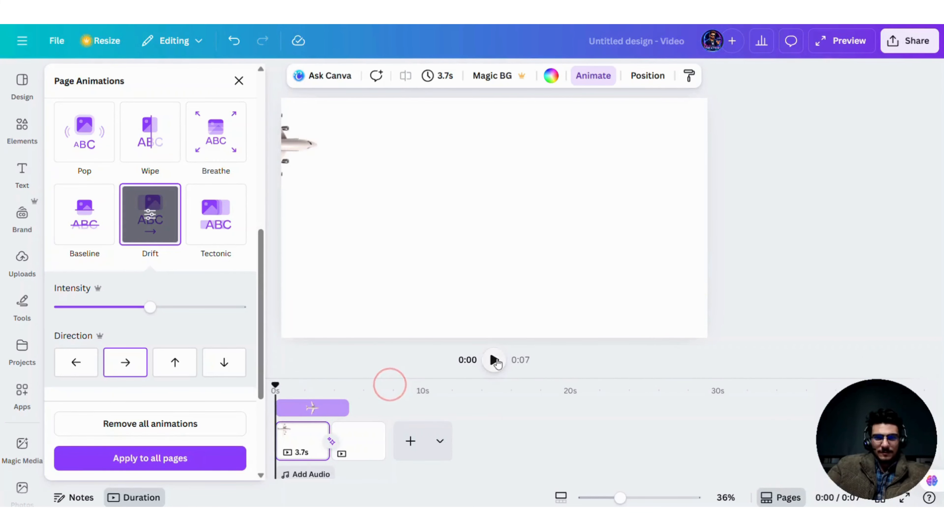
pyautogui.click(494, 360)
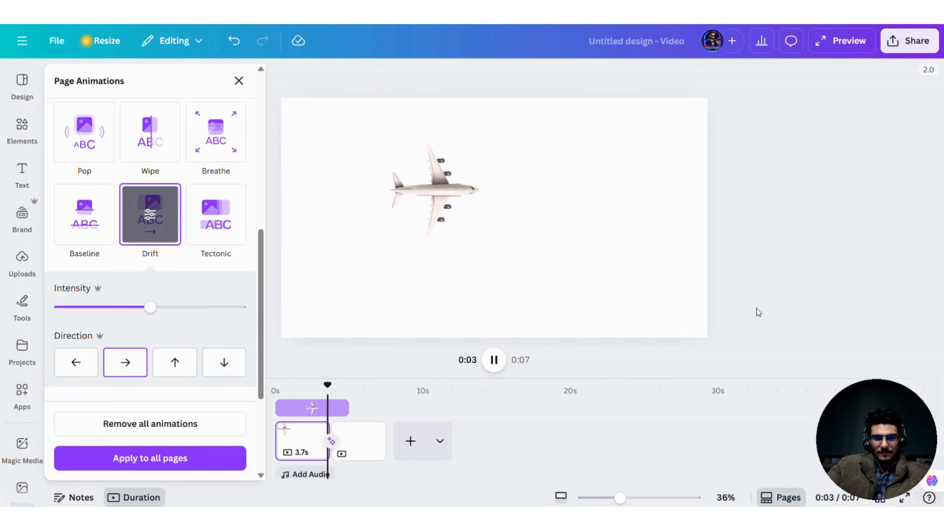
# Step: Try shortening the airplane's timing on the first page, play the result, and restore its original length
pyautogui.scroll(-5, 203, 326)
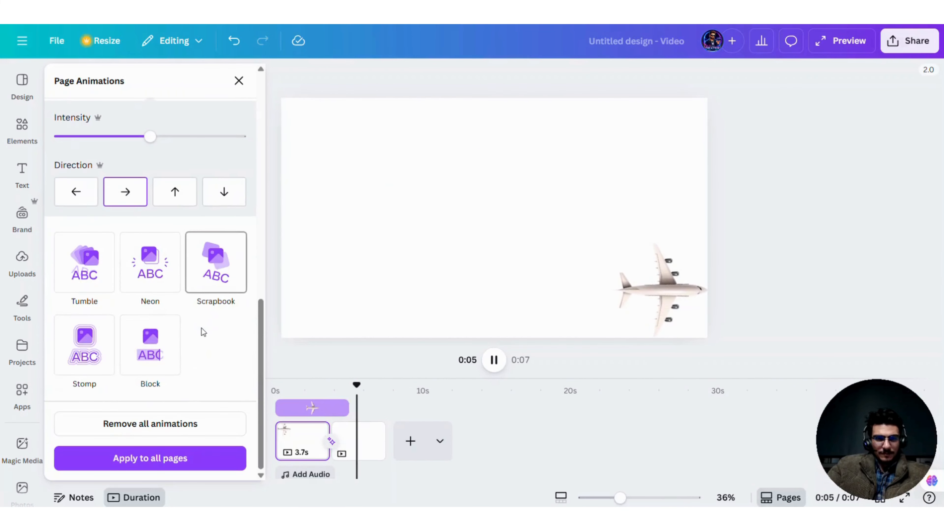
pyautogui.scroll(8, 191, 346)
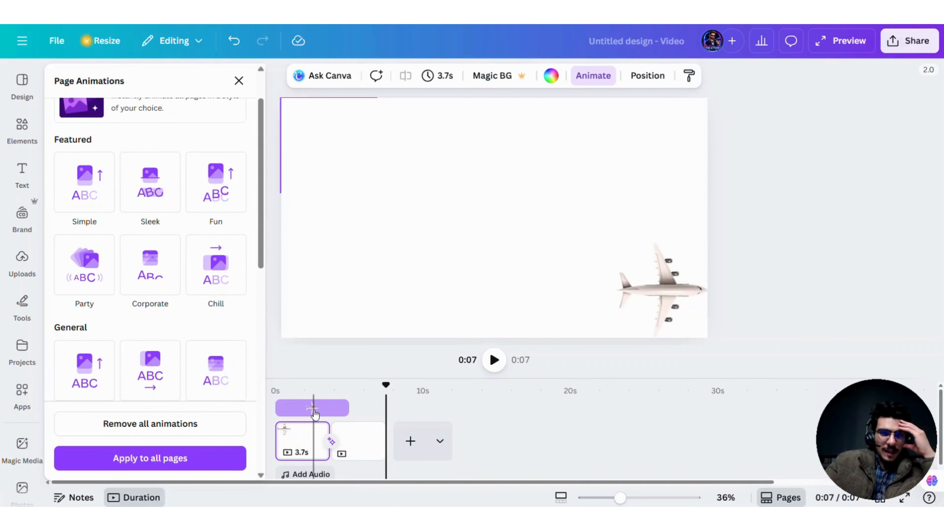
pyautogui.click(315, 409)
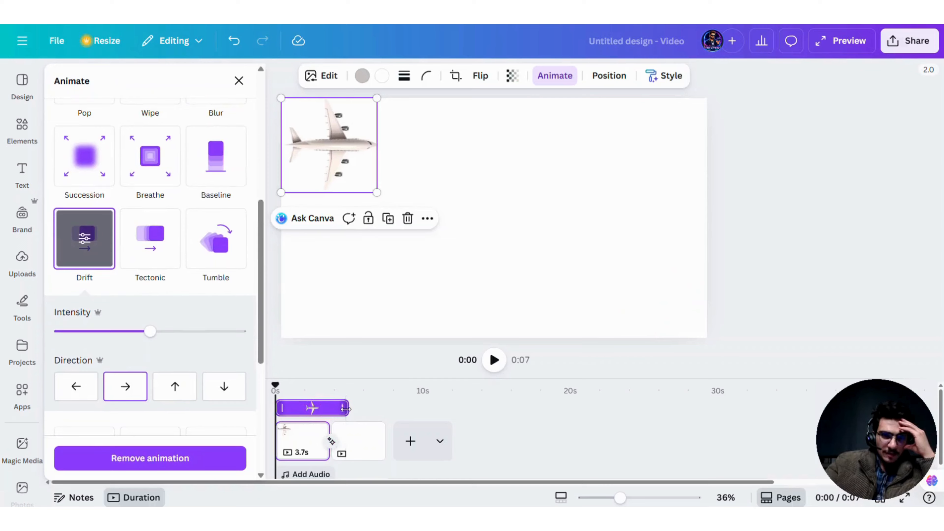
pyautogui.moveTo(346, 409); pyautogui.dragTo(299, 408)
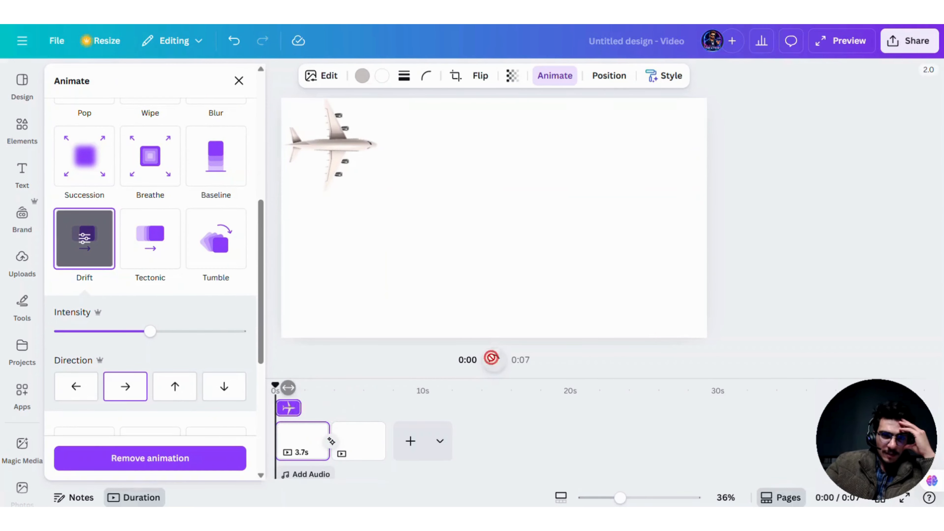
pyautogui.click(491, 359)
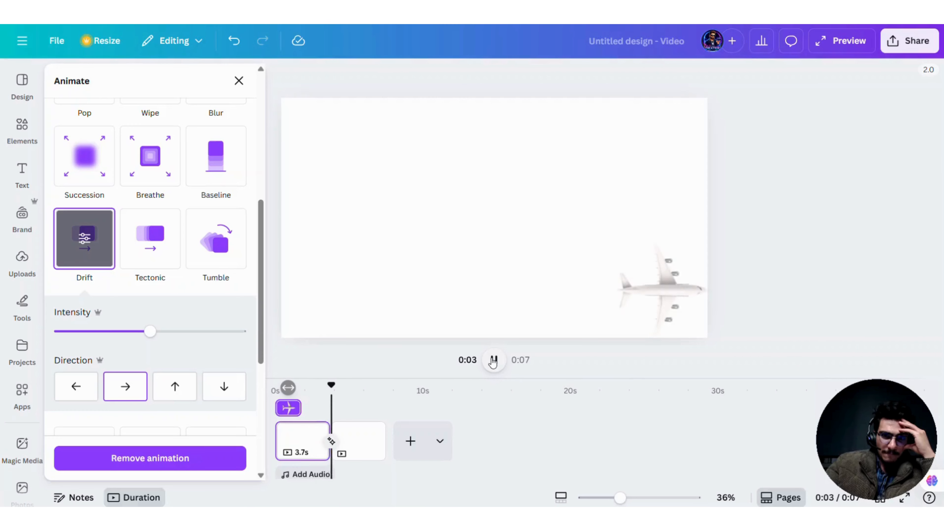
pyautogui.click(490, 360)
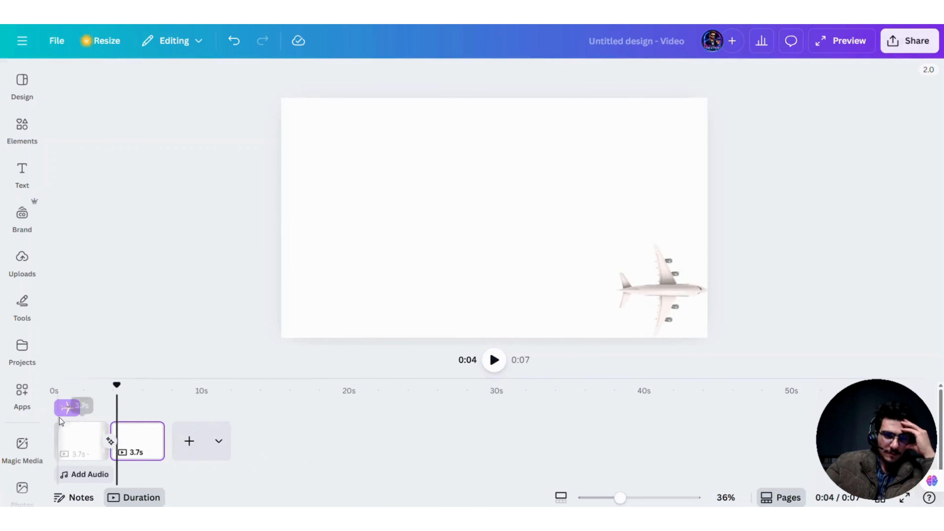
pyautogui.click(70, 413)
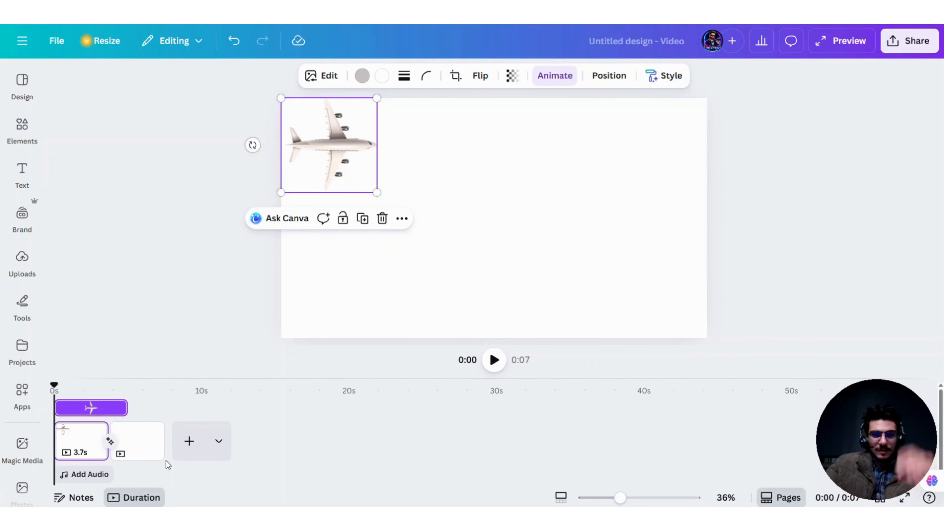
# Step: Play the video from the start to check the airplane's motion across both pages
pyautogui.scroll(3, 78, 448)
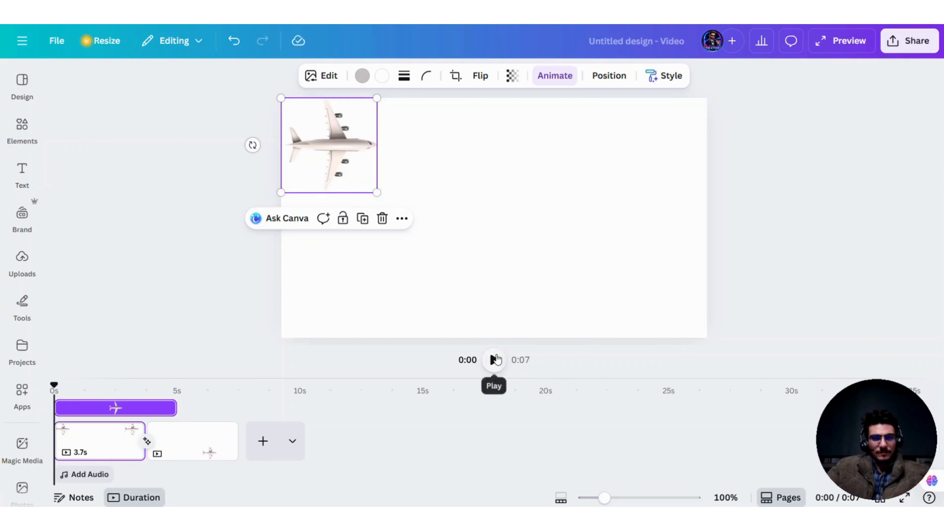
pyautogui.click(494, 359)
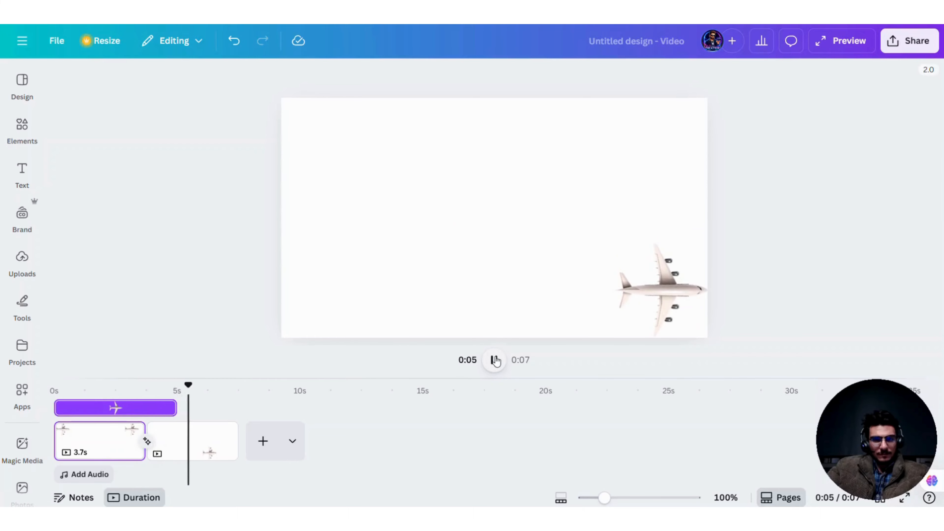
pyautogui.click(494, 360)
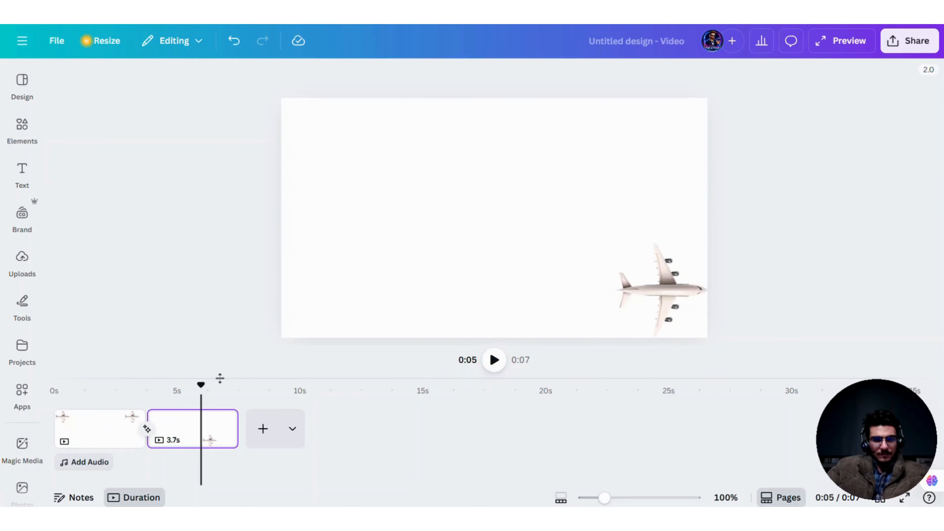
pyautogui.moveTo(199, 392); pyautogui.dragTo(53, 387)
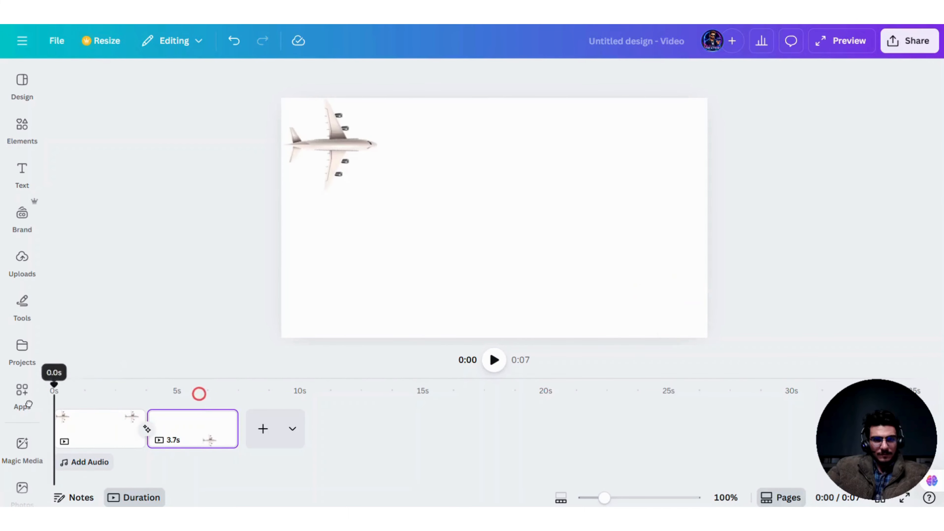
pyautogui.click(488, 366)
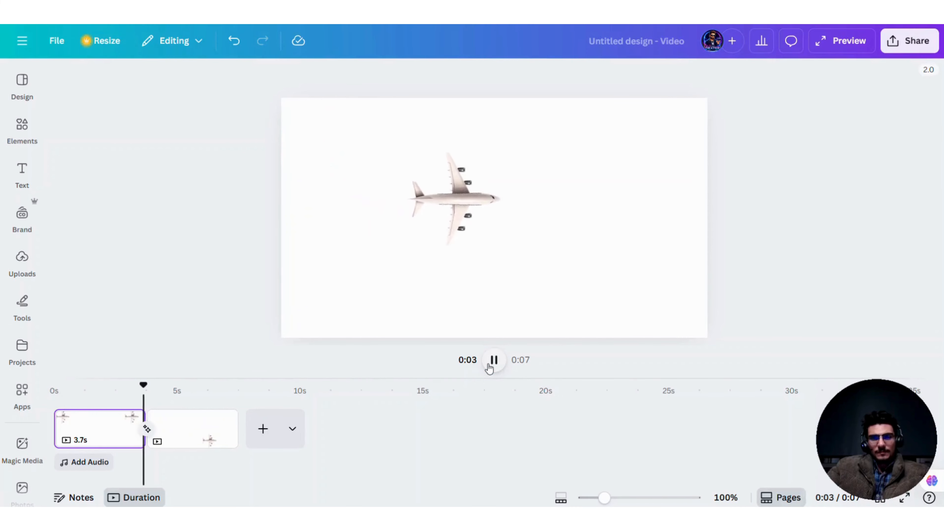
pyautogui.press('space')
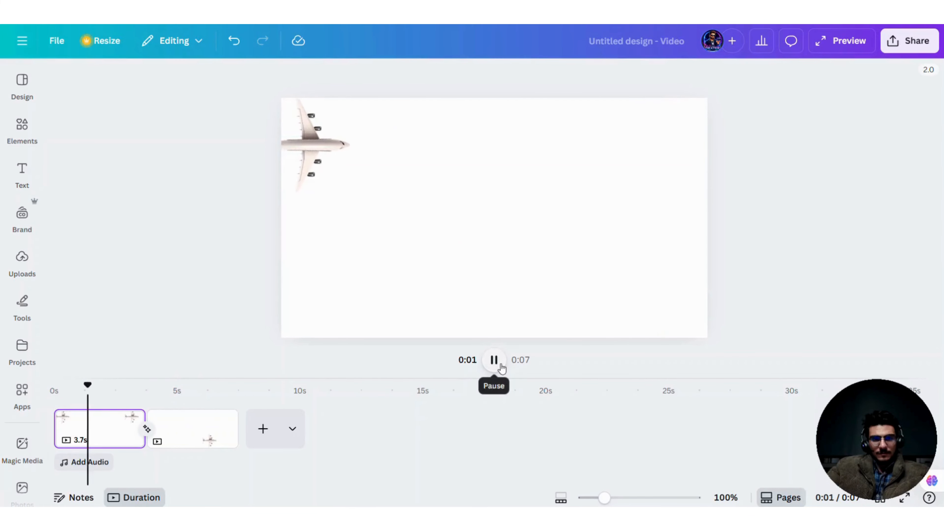
# Step: Browse the available tracks in the Audio category of Elements and in the separate Audio library
pyautogui.click(29, 144)
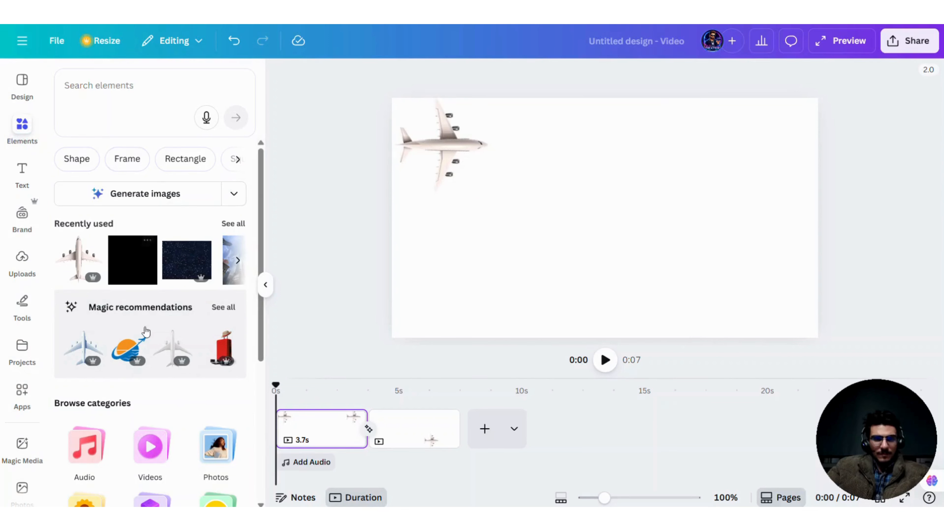
pyautogui.scroll(-3, 145, 331)
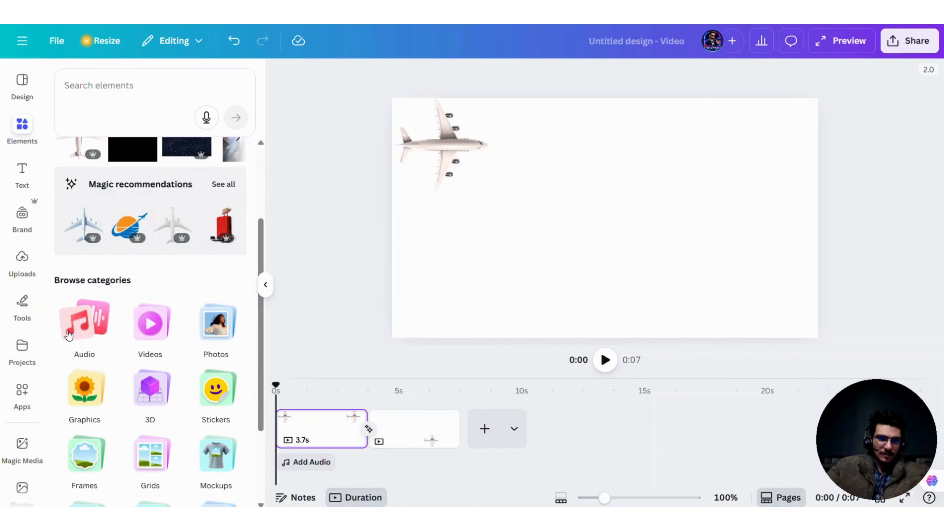
pyautogui.click(80, 331)
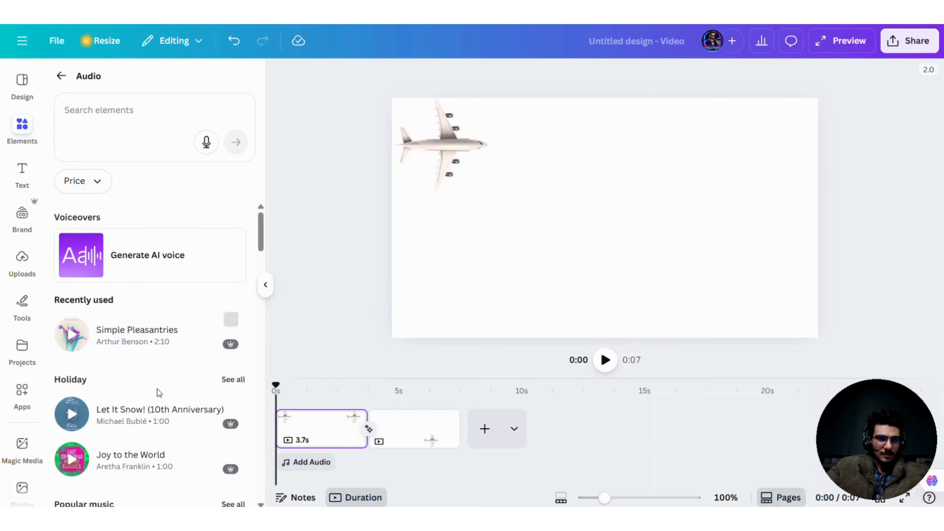
pyautogui.scroll(-5, 24, 268)
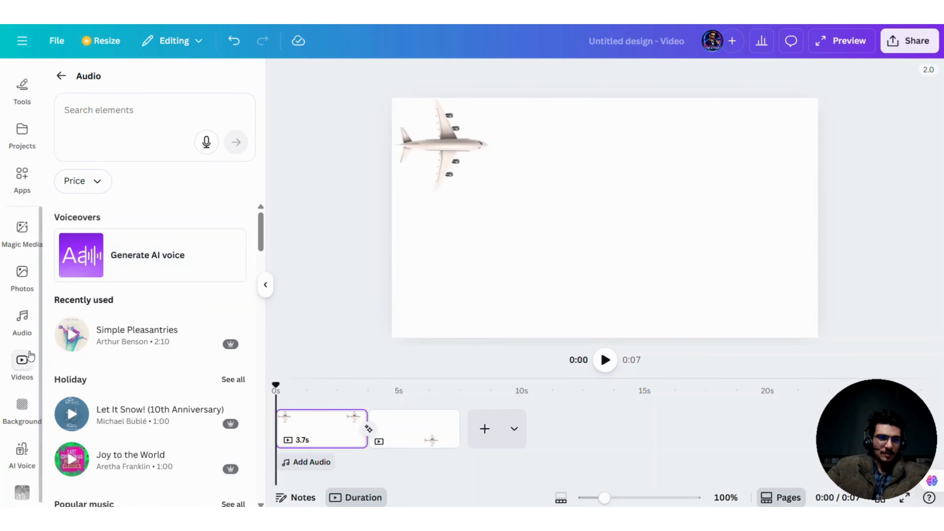
pyautogui.click(31, 313)
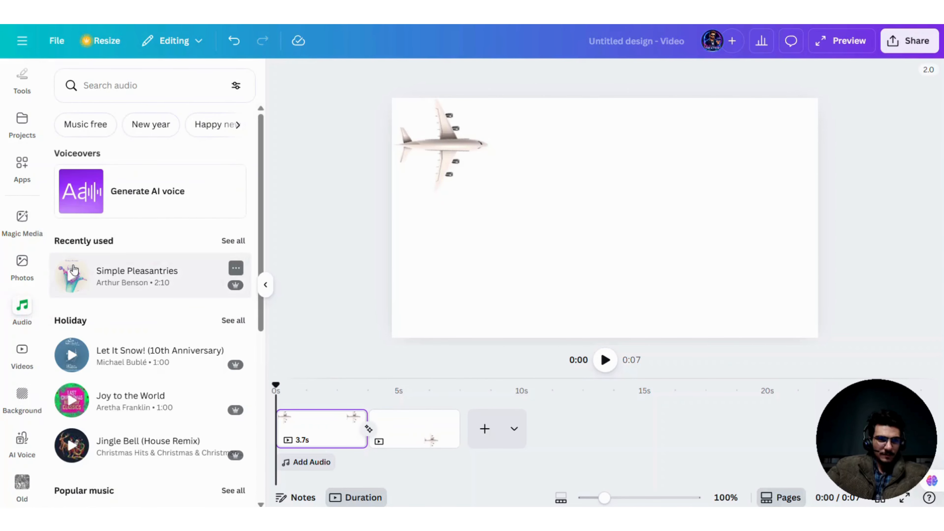
pyautogui.scroll(-2, 117, 238)
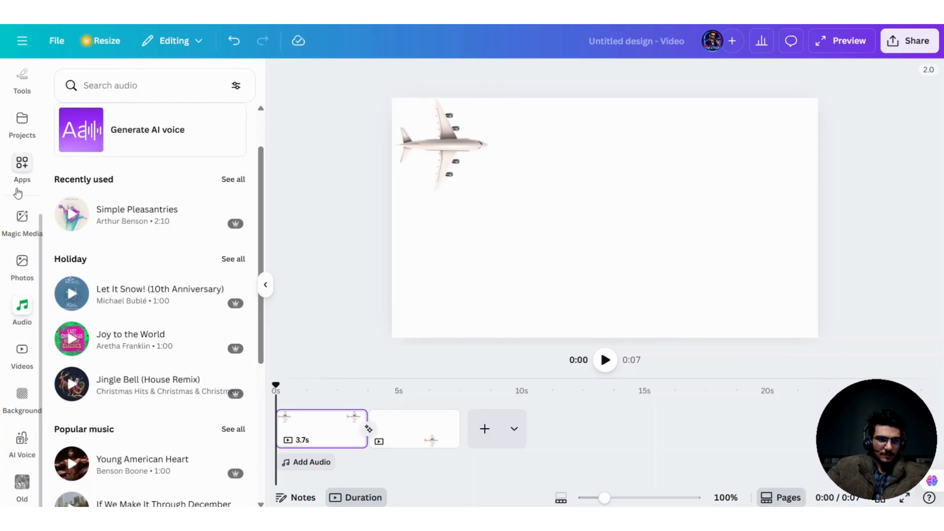
pyautogui.scroll(5, 22, 186)
pyautogui.click(29, 139)
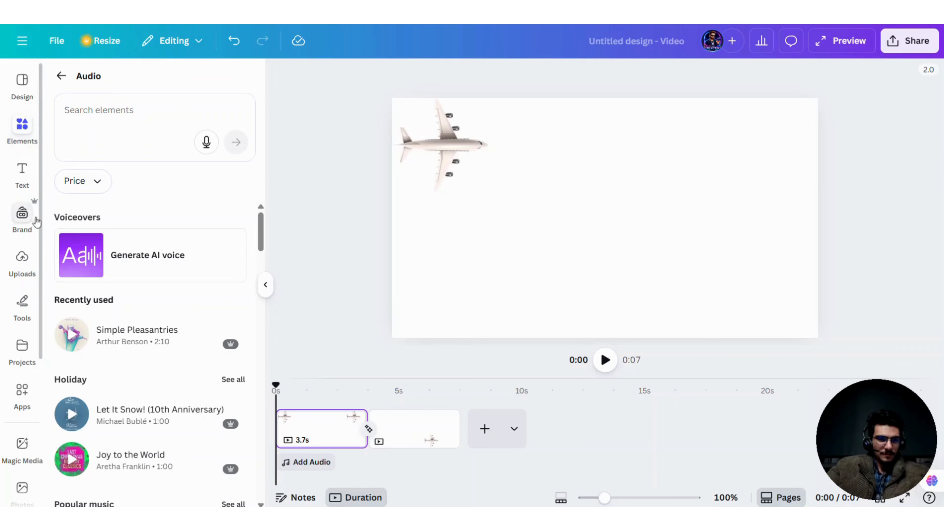
pyautogui.scroll(-3, 32, 344)
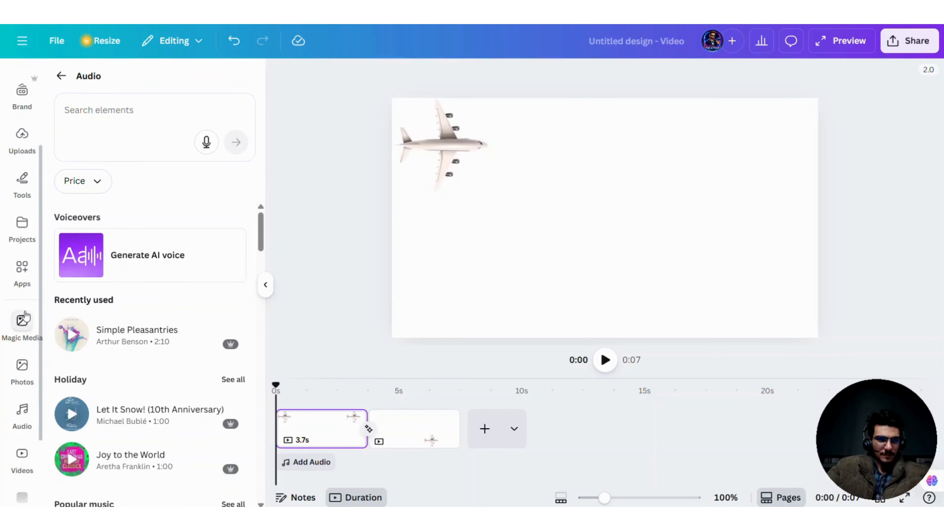
pyautogui.scroll(3, 25, 316)
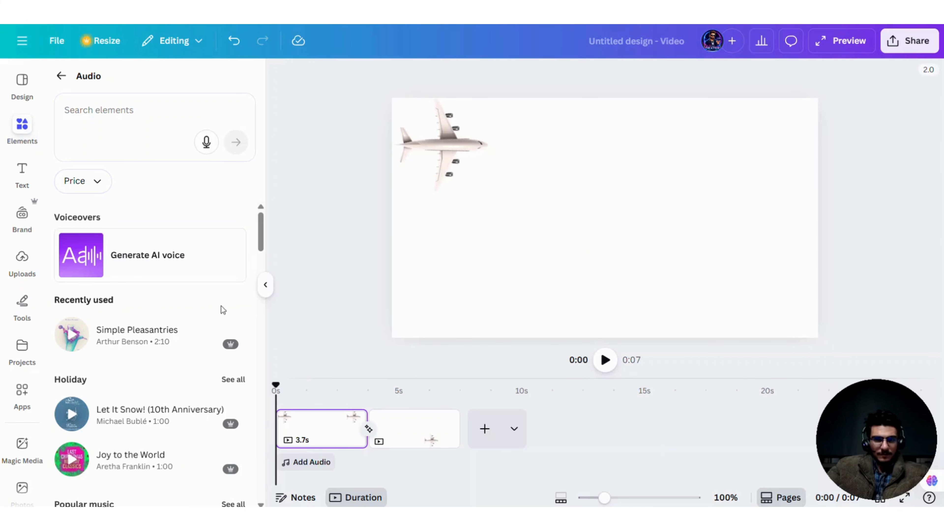
pyautogui.scroll(-2, 30, 305)
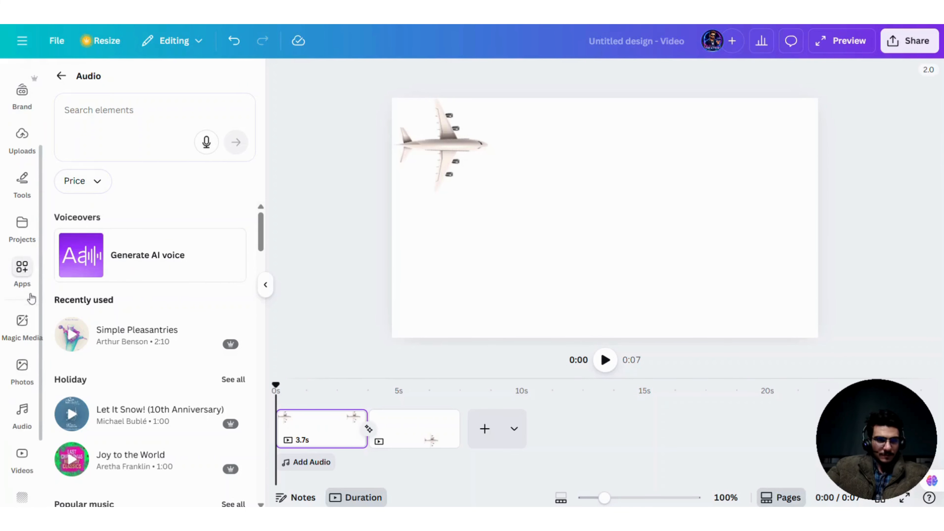
pyautogui.scroll(1, 28, 331)
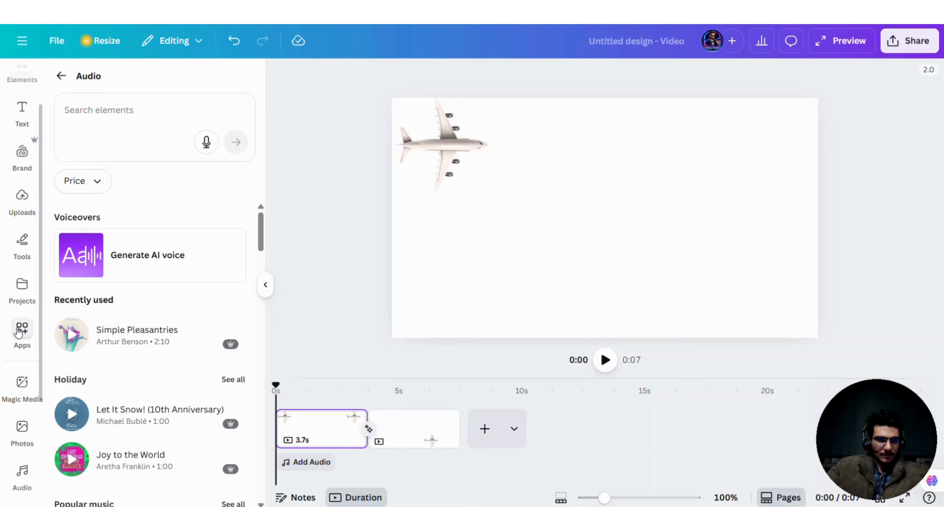
pyautogui.scroll(2, 19, 332)
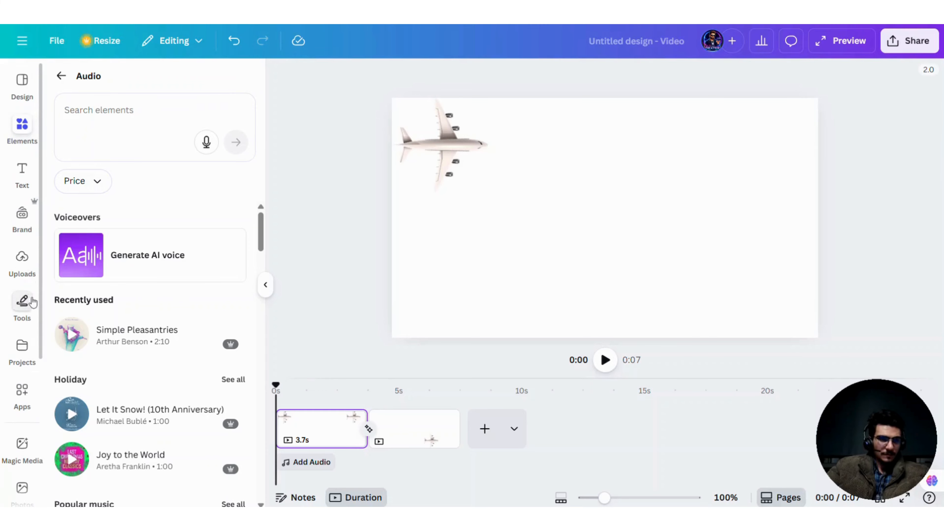
pyautogui.scroll(-4, 22, 268)
# Step: Apply the Pop page animation to the first page and play the video from the start
pyautogui.click(406, 141)
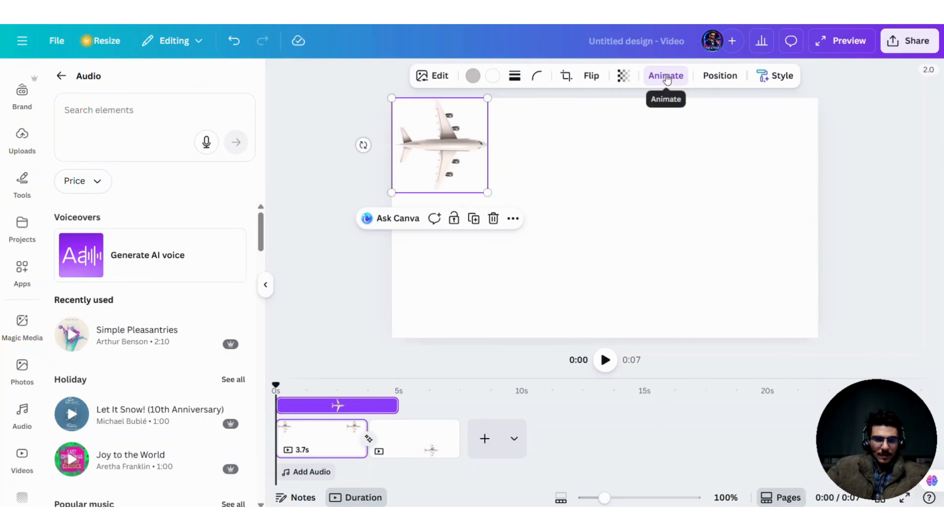
pyautogui.click(666, 77)
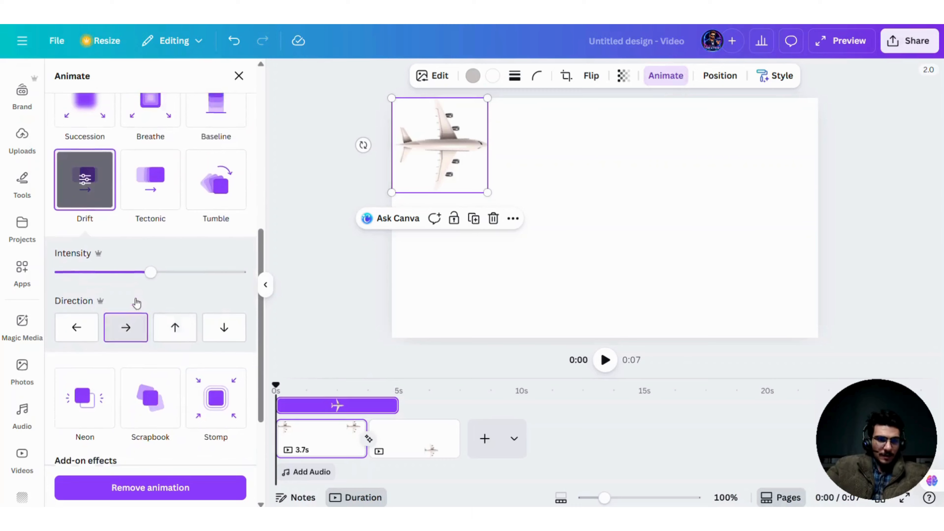
pyautogui.scroll(10, 148, 290)
pyautogui.click(99, 105)
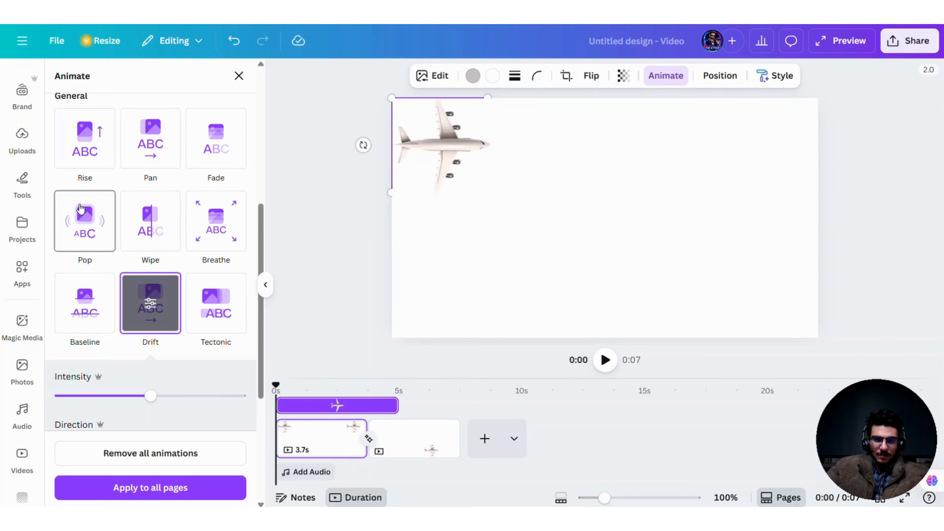
pyautogui.click(81, 214)
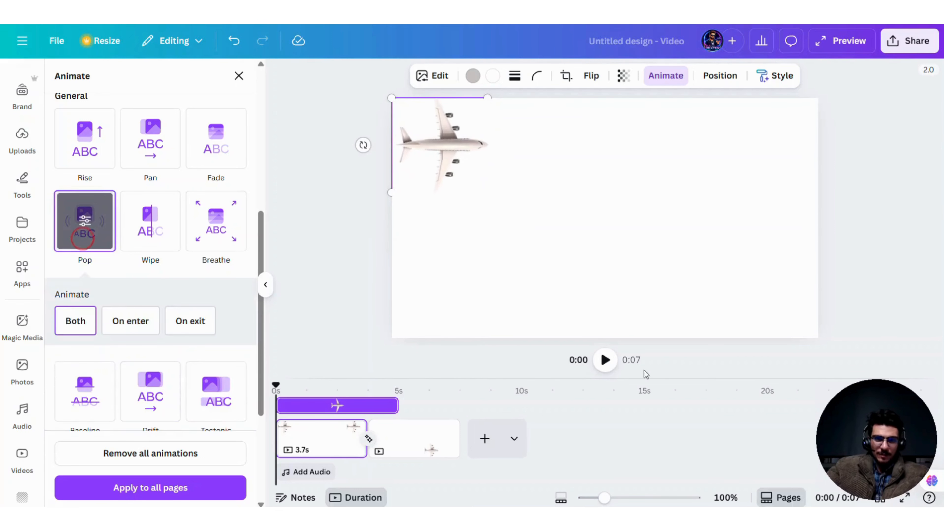
pyautogui.click(605, 368)
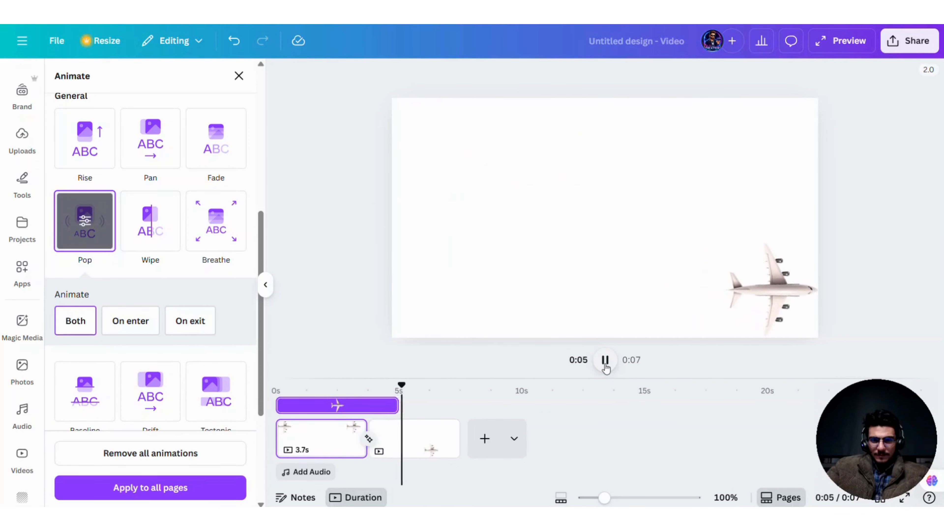
pyautogui.click(604, 363)
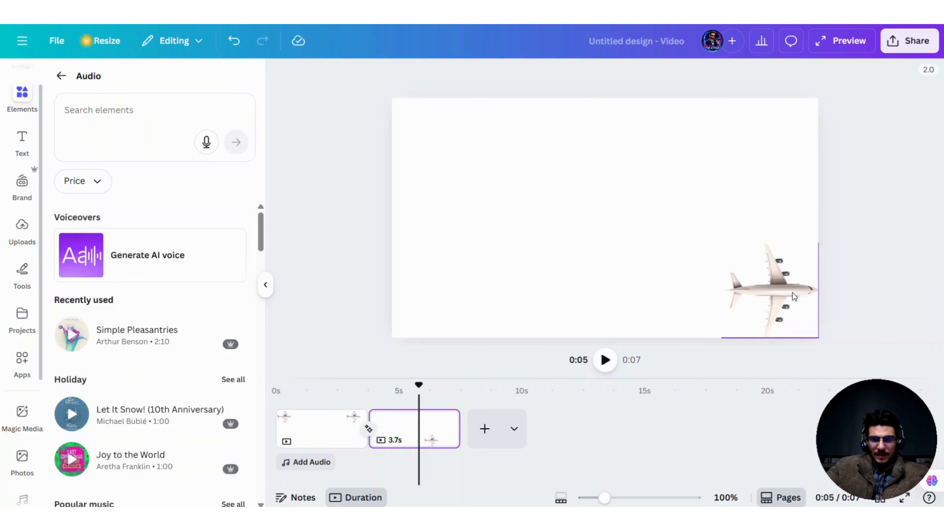
# Step: Select the airplane on the second page and scrub the playhead to the video's end at 0:07
pyautogui.click(792, 292)
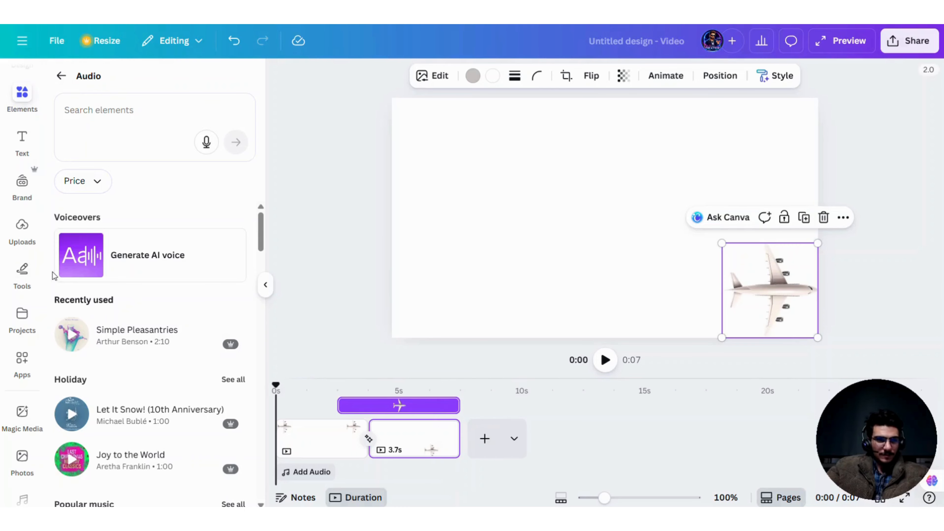
pyautogui.scroll(1, 9, 285)
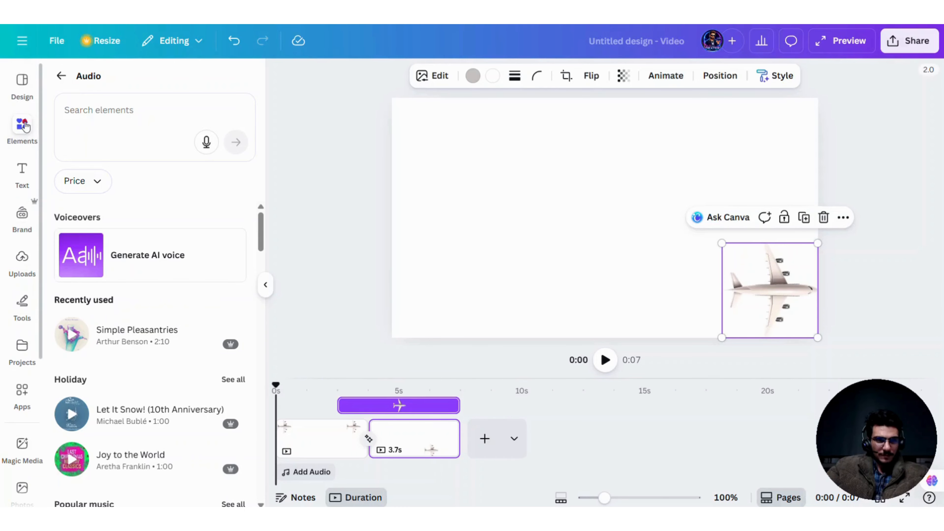
pyautogui.click(265, 285)
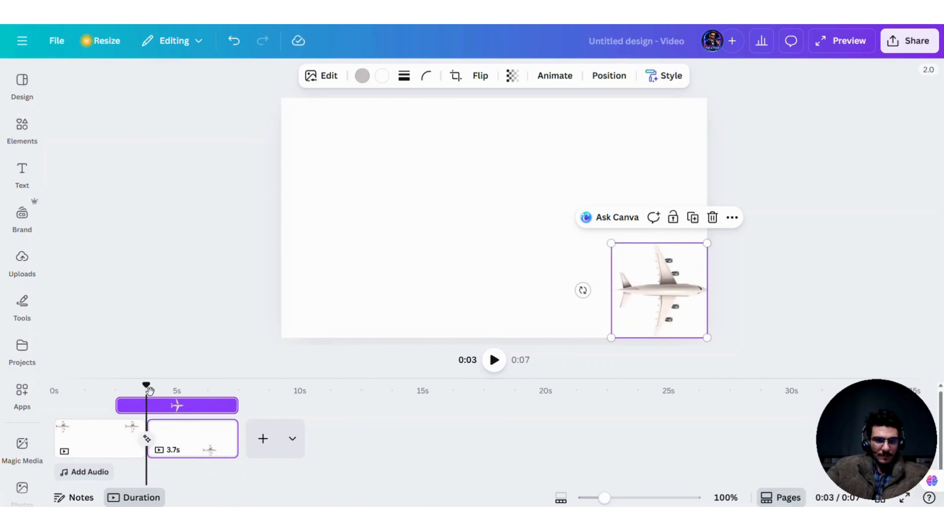
pyautogui.moveTo(149, 390); pyautogui.dragTo(229, 399)
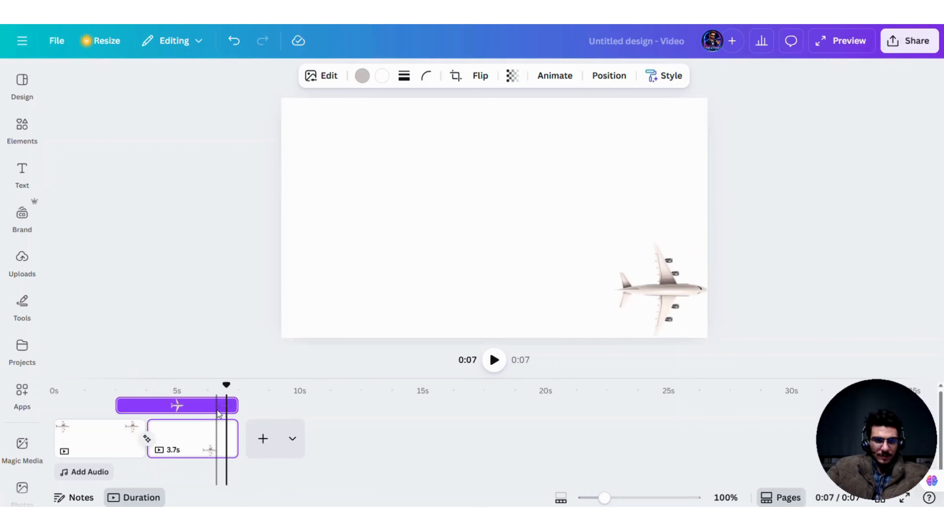
# Step: Apply the Pop element animation to the second page's airplane and play the video from the start
pyautogui.click(684, 305)
pyautogui.click(555, 76)
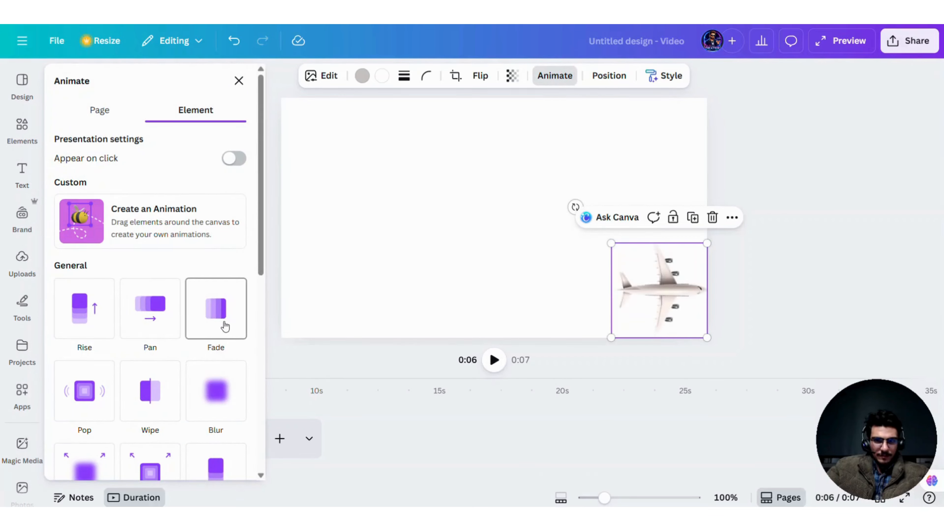
pyautogui.click(89, 394)
pyautogui.click(448, 257)
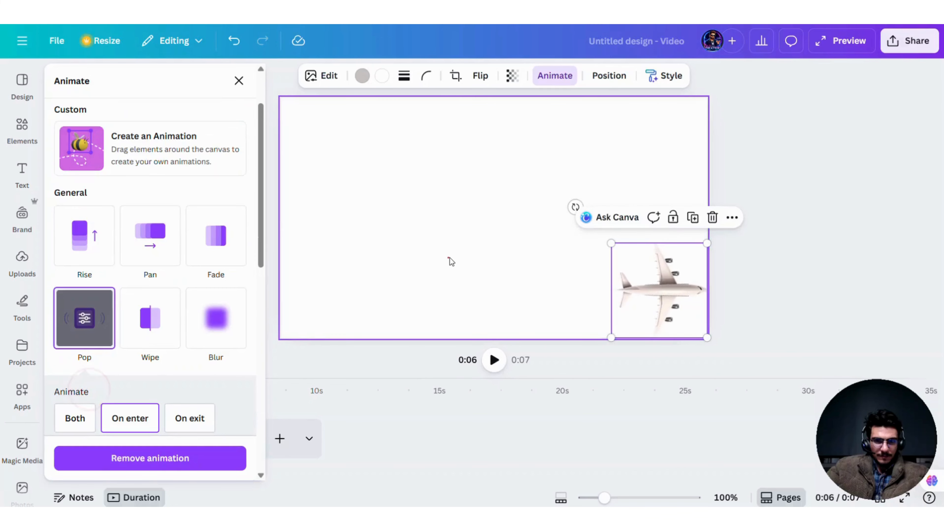
pyautogui.click(403, 456)
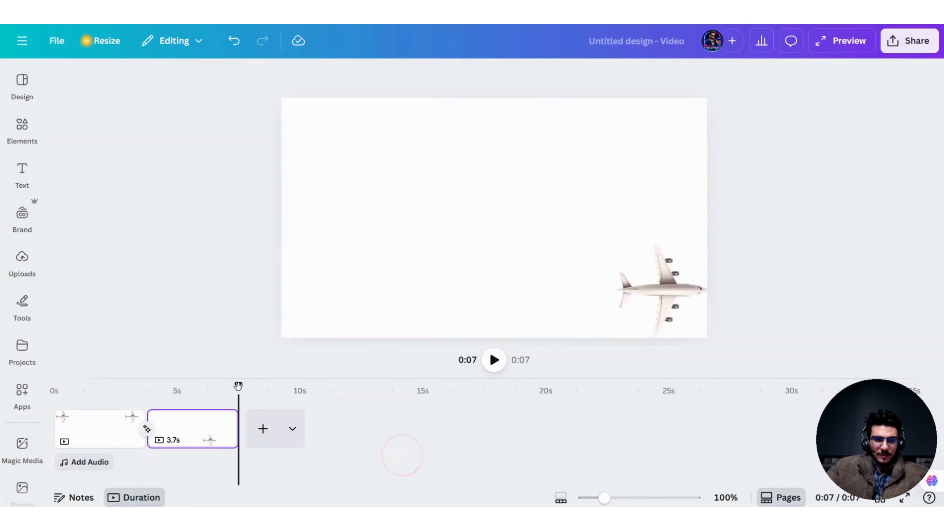
pyautogui.moveTo(238, 385); pyautogui.dragTo(54, 385)
pyautogui.click(493, 359)
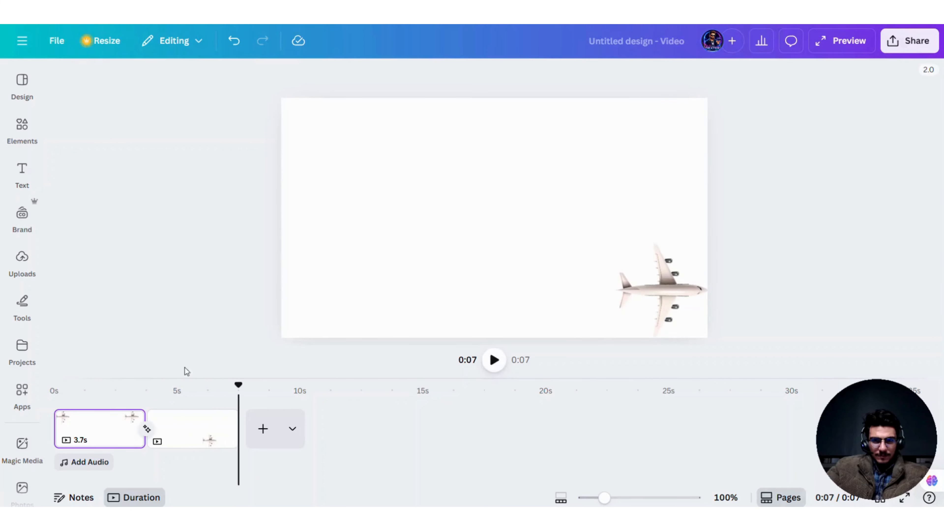
# Step: Apply the Pop page animation to the second page and play the video from the start
pyautogui.click(187, 442)
pyautogui.click(672, 295)
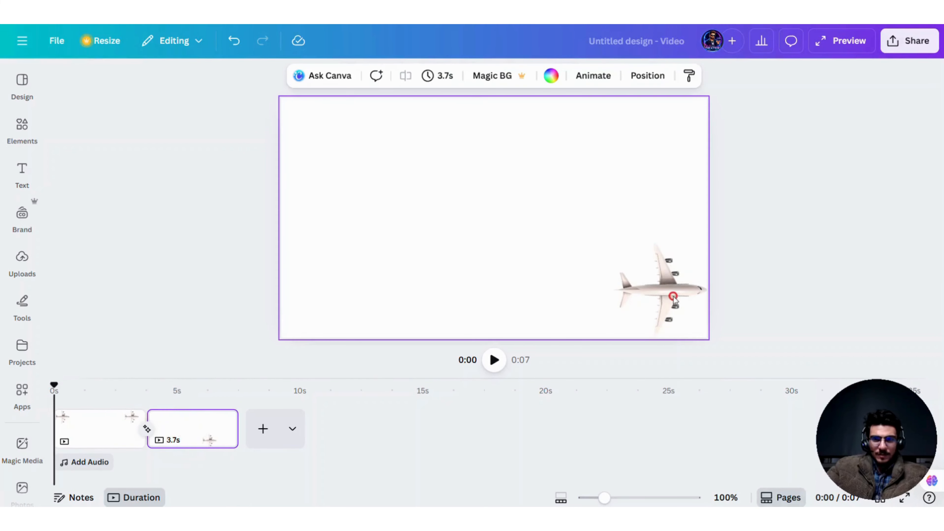
pyautogui.click(593, 75)
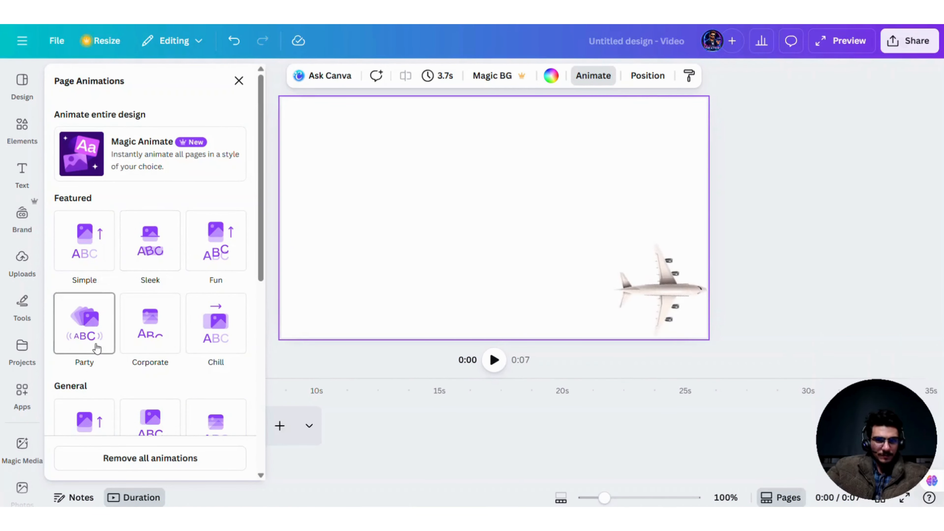
pyautogui.scroll(-3, 93, 278)
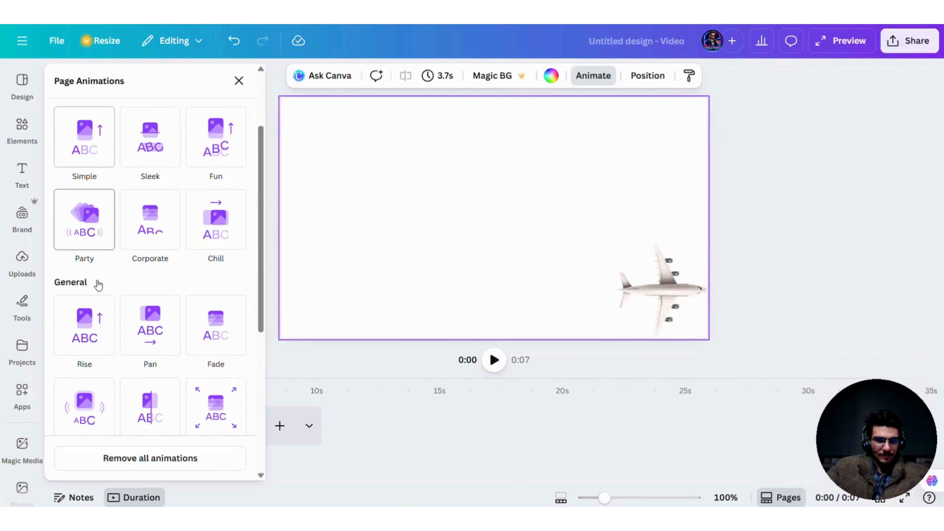
pyautogui.scroll(-3, 95, 314)
pyautogui.click(84, 266)
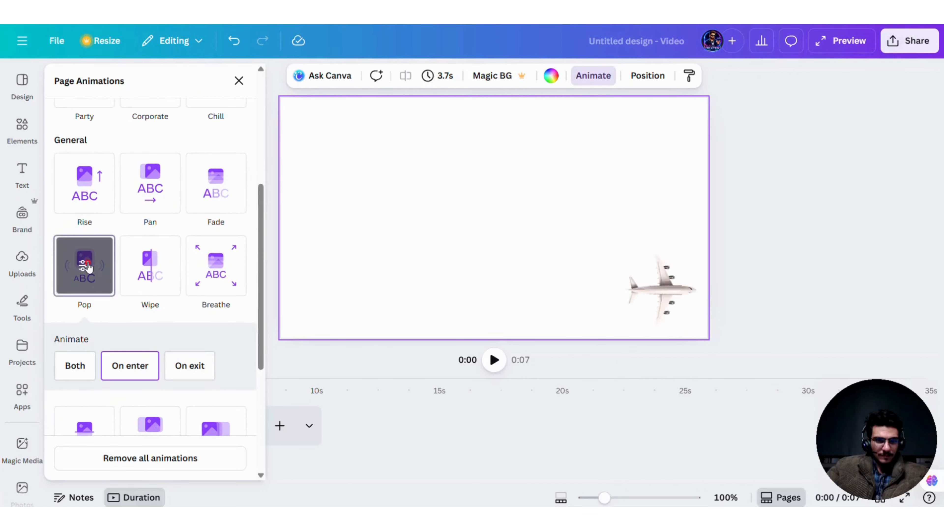
pyautogui.scroll(-3, 184, 386)
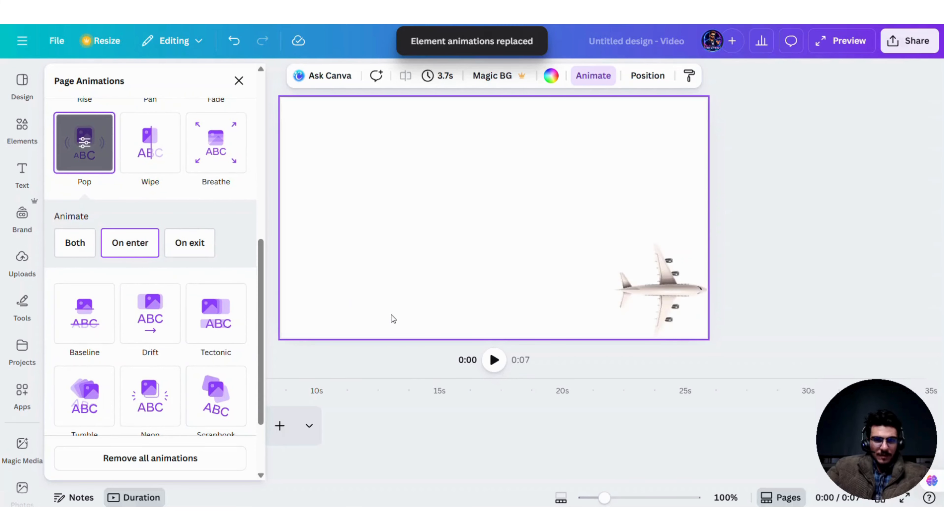
pyautogui.click(349, 359)
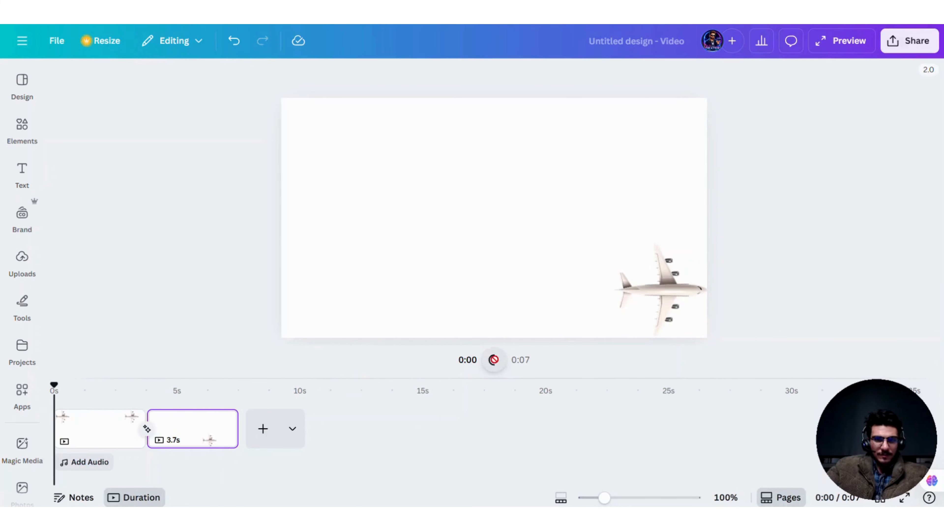
pyautogui.click(494, 359)
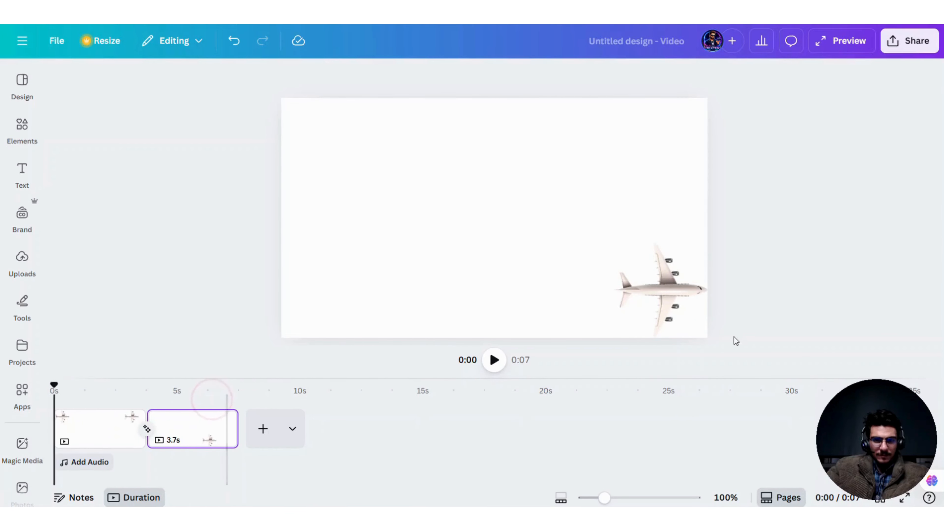
# Step: Examine the airplane's position and timeline span on both pages by selecting it on each and moving the playhead
pyautogui.click(690, 289)
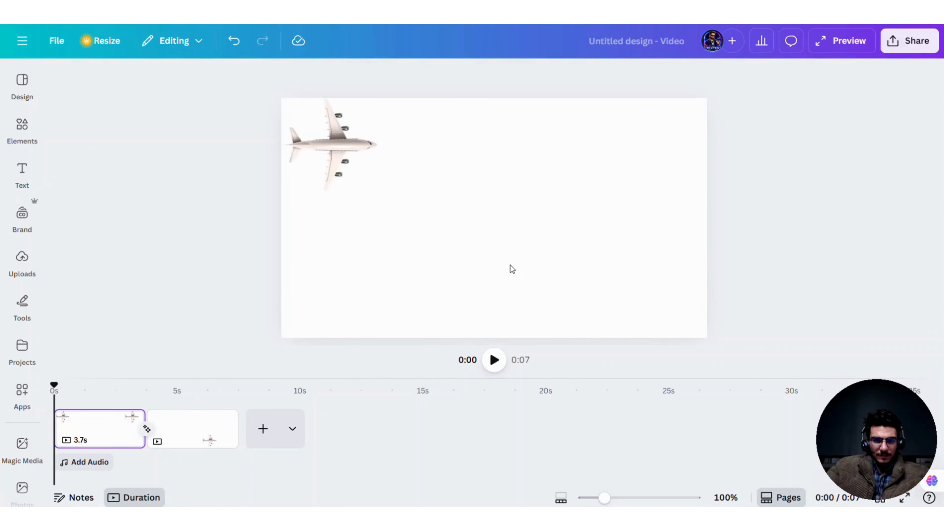
pyautogui.click(215, 431)
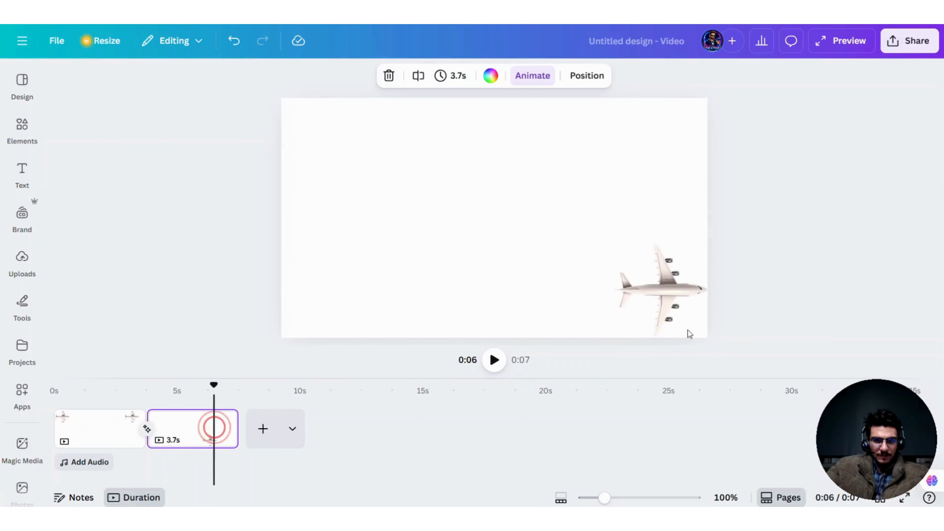
pyautogui.click(663, 295)
pyautogui.doubleClick(664, 295)
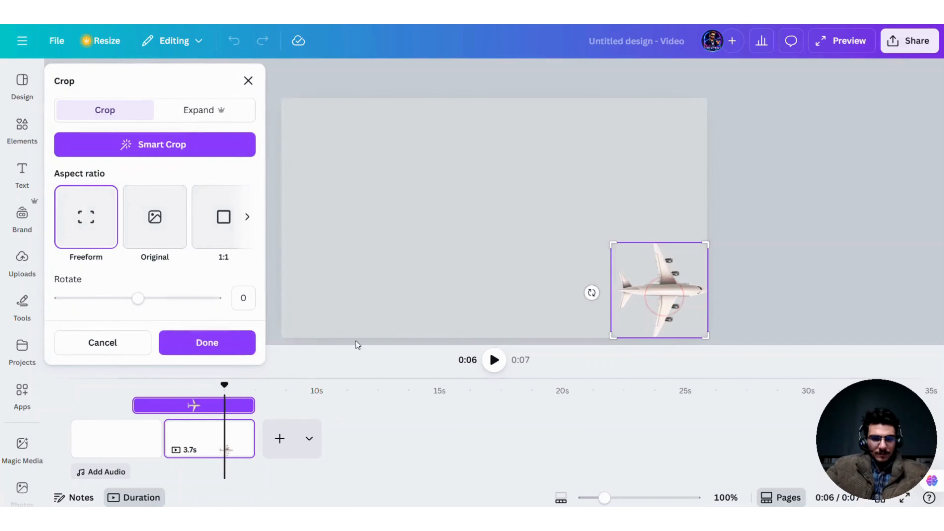
pyautogui.click(440, 253)
pyautogui.click(91, 439)
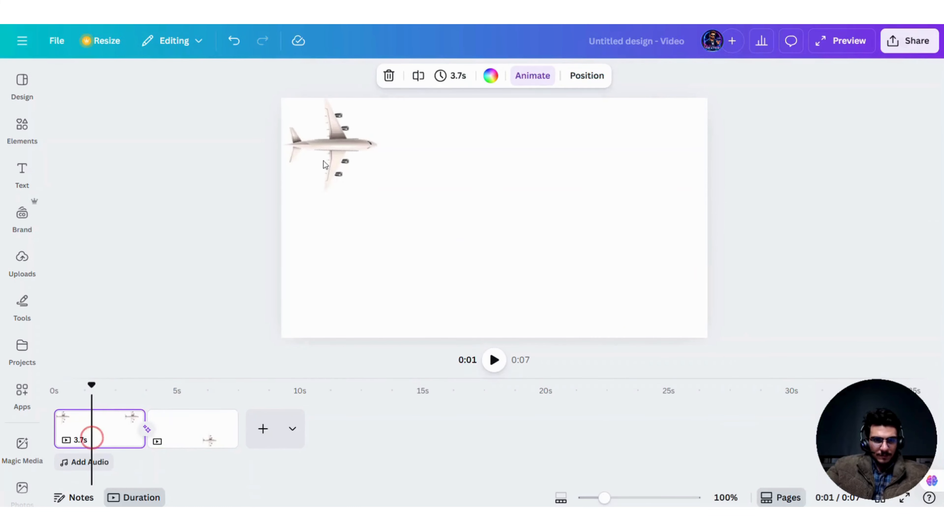
pyautogui.click(332, 142)
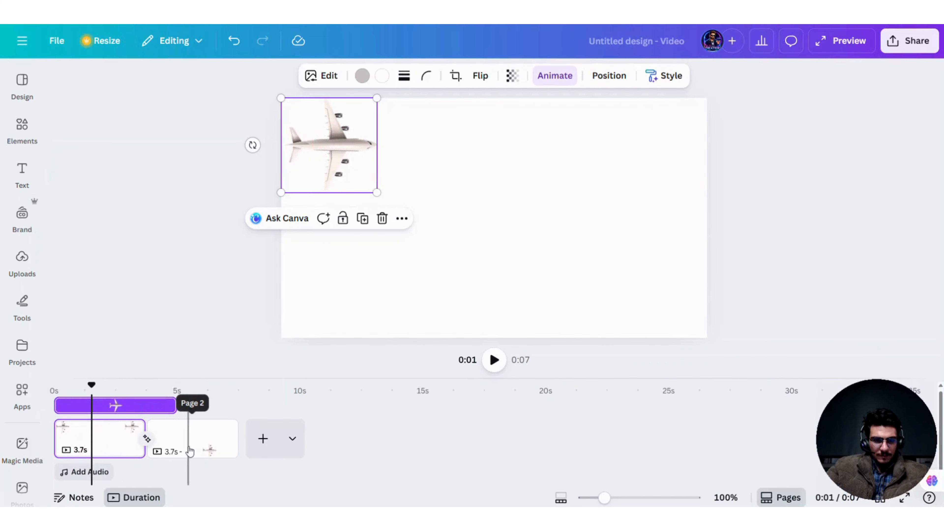
pyautogui.moveTo(92, 386); pyautogui.dragTo(172, 385)
pyautogui.click(193, 421)
pyautogui.press('Home')
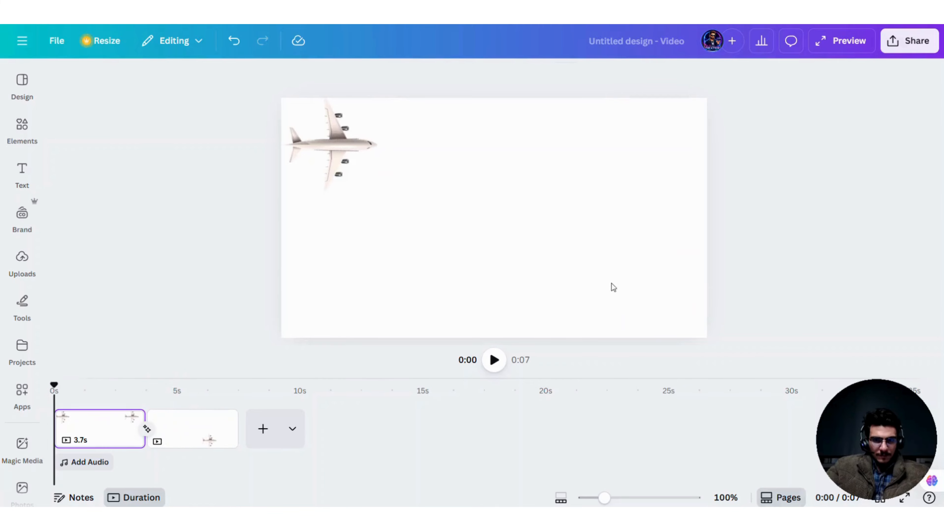
pyautogui.click(200, 381)
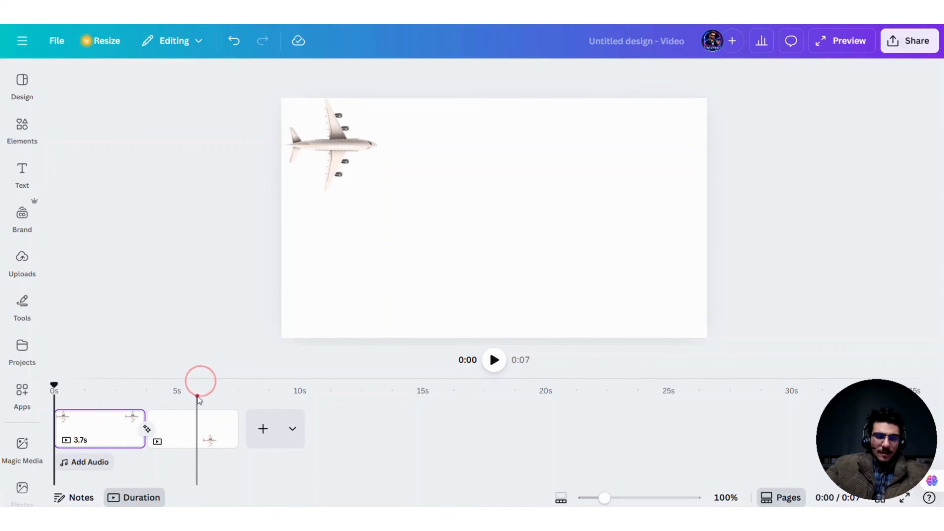
pyautogui.click(683, 295)
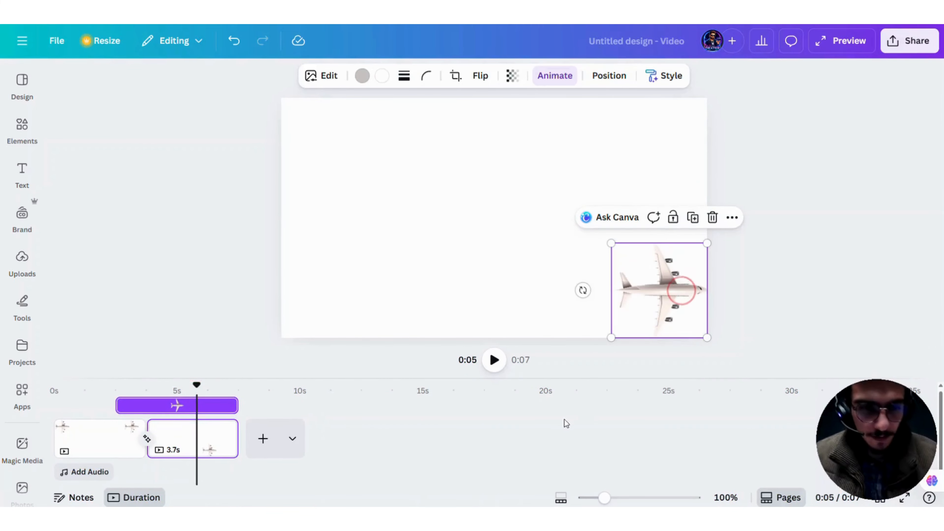
# Step: Trim the start of the second page's airplane clip to the beginning of that page and play the video
pyautogui.moveTo(196, 390); pyautogui.dragTo(124, 407)
pyautogui.click(141, 427)
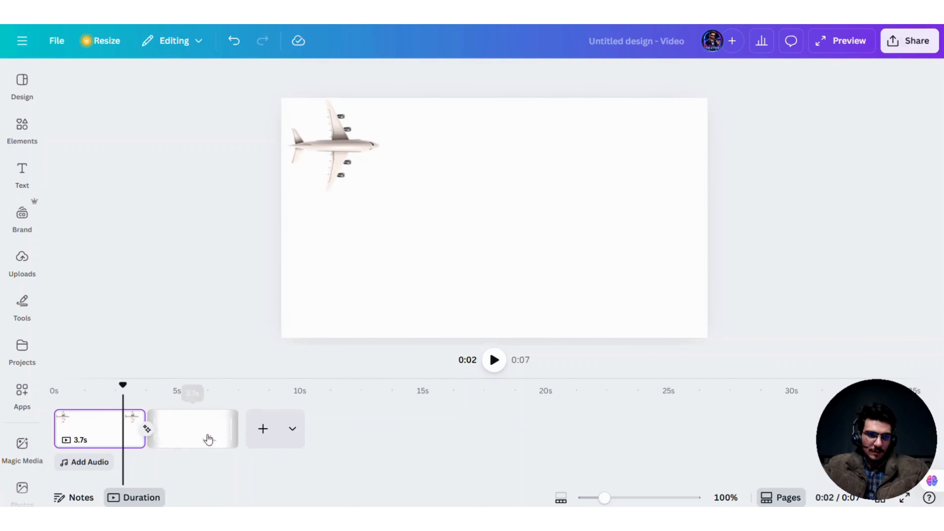
pyautogui.click(345, 144)
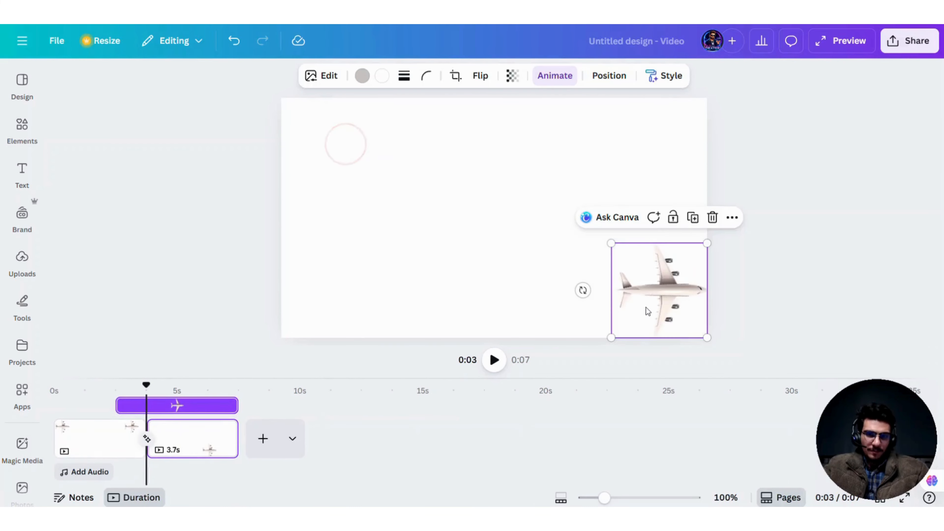
pyautogui.moveTo(118, 406); pyautogui.dragTo(80, 384)
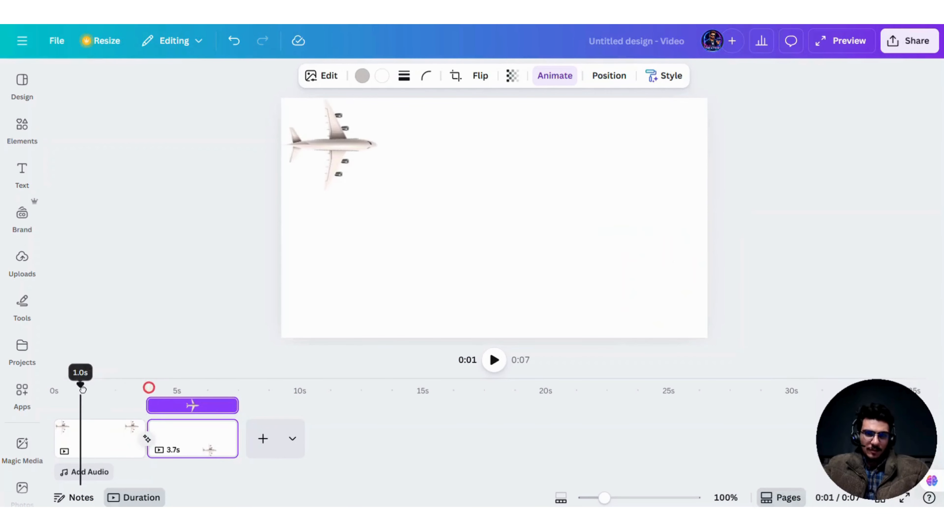
pyautogui.click(341, 136)
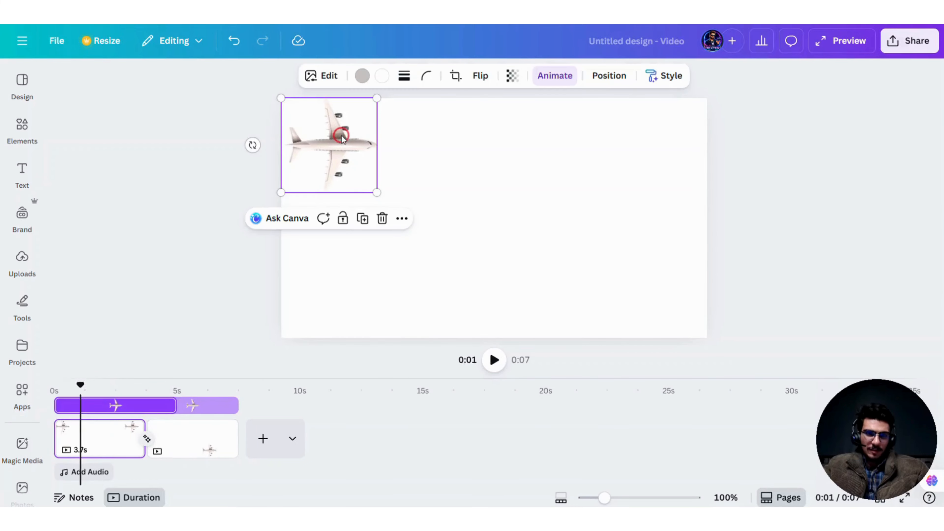
pyautogui.click(498, 373)
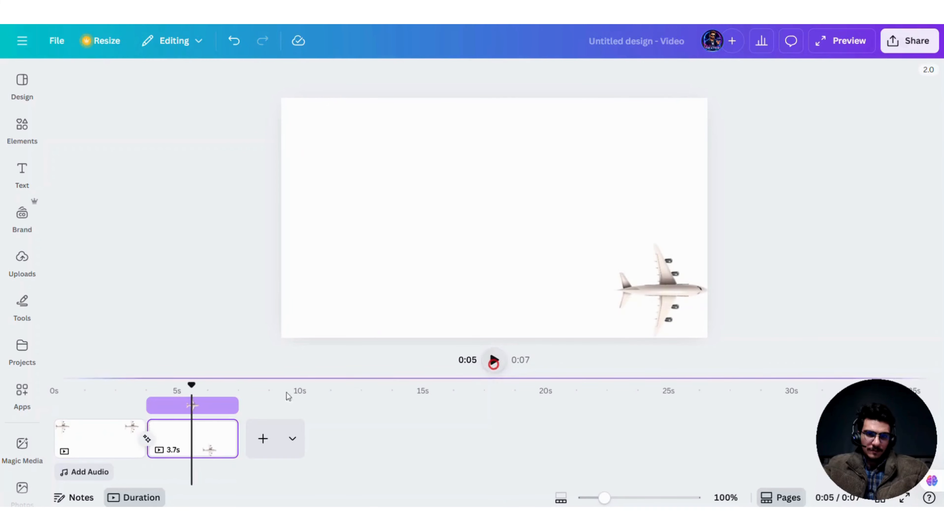
# Step: Examine the airplane's timing on each page by selecting the pages and the airplane in turn
pyautogui.click(103, 429)
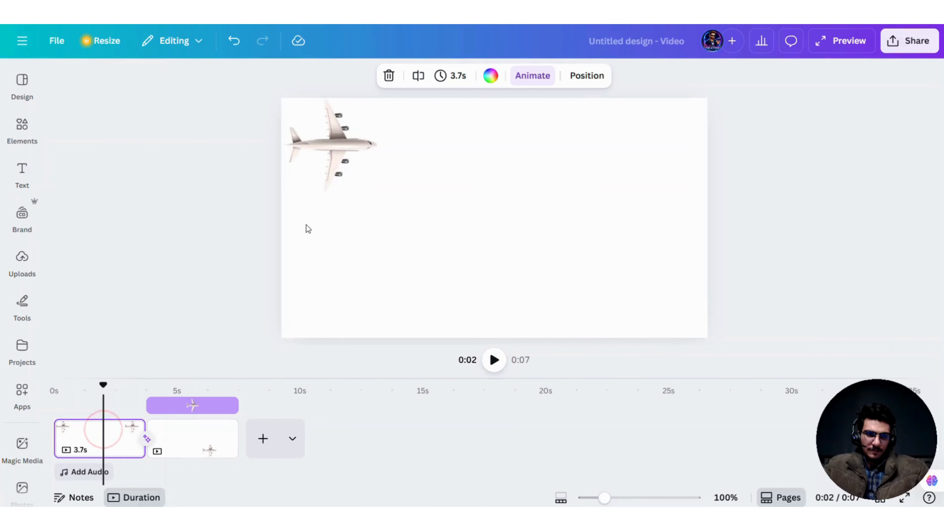
pyautogui.click(180, 453)
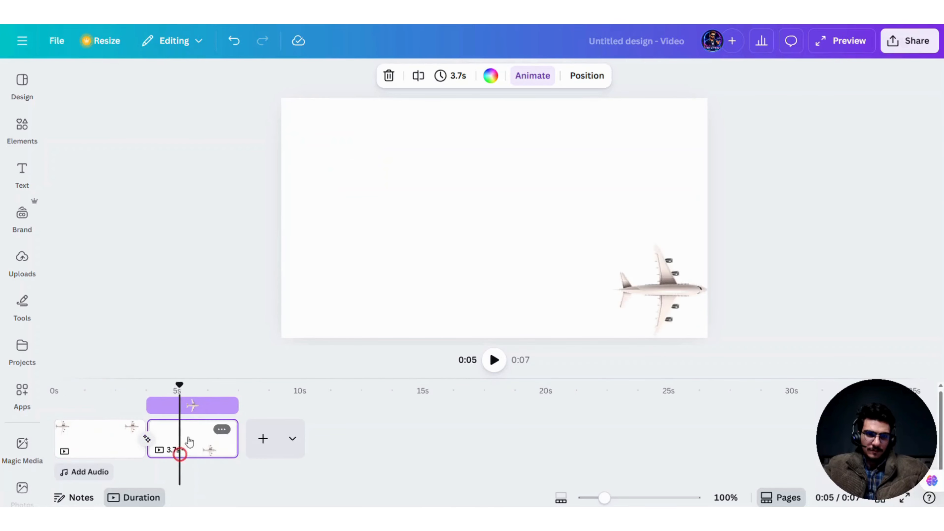
pyautogui.click(200, 404)
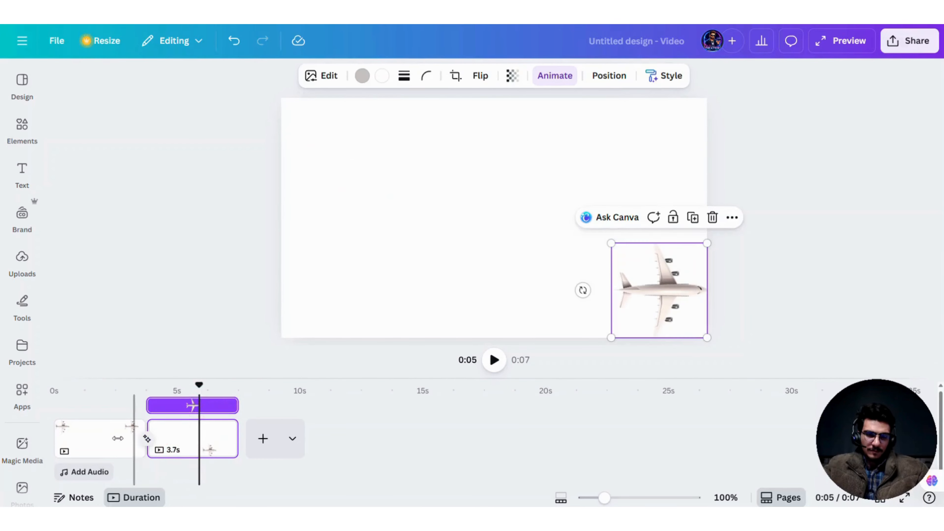
pyautogui.click(107, 443)
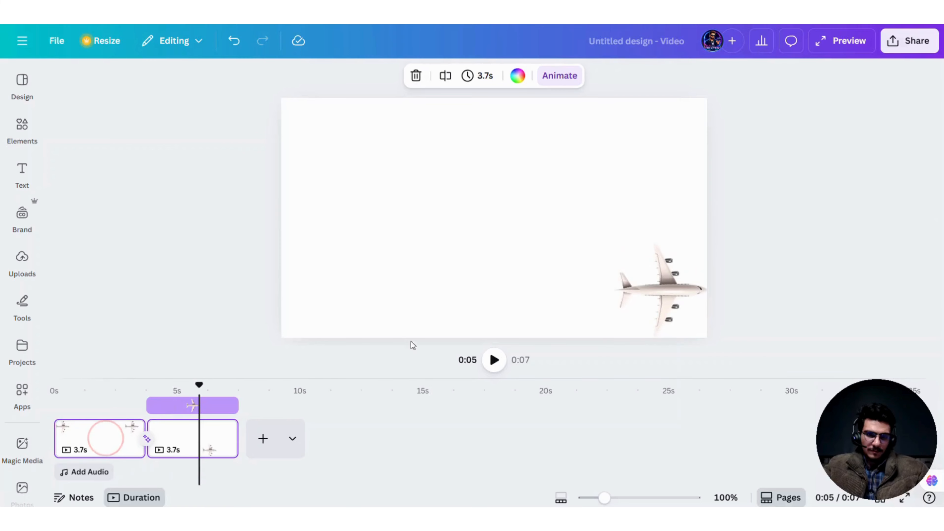
pyautogui.click(119, 446)
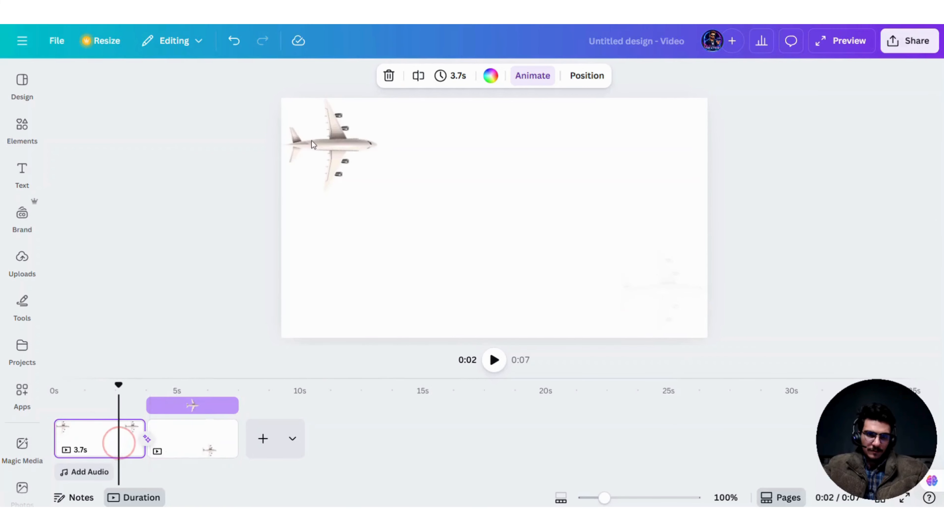
pyautogui.click(321, 141)
# Step: Shorten the first page's airplane clip to 1.3 s and make the second page's airplane start at about 0:06
pyautogui.click(111, 430)
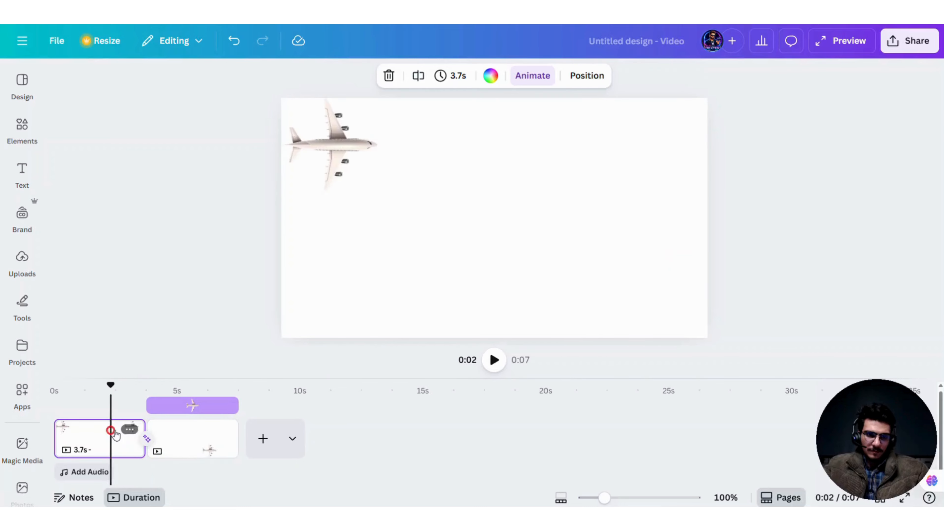
pyautogui.click(338, 151)
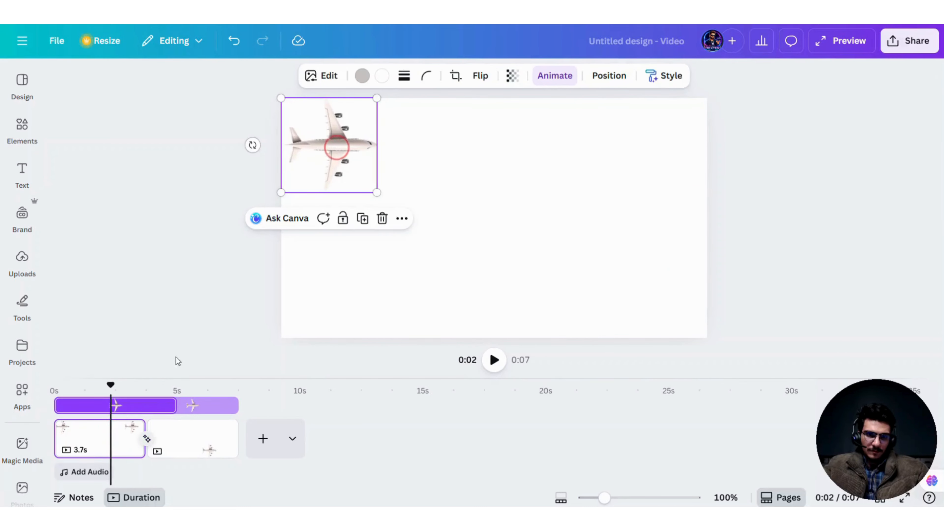
pyautogui.moveTo(172, 402); pyautogui.dragTo(213, 405)
pyautogui.click(159, 405)
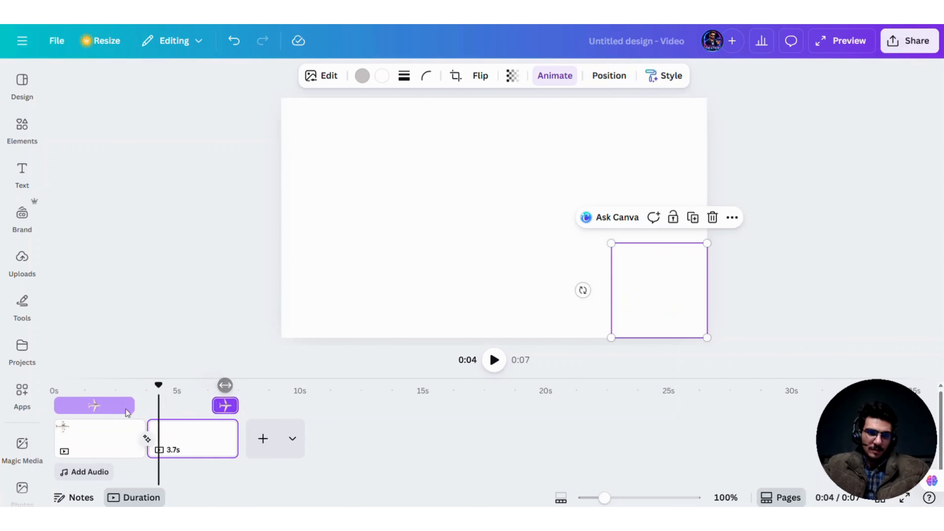
pyautogui.click(116, 405)
pyautogui.moveTo(134, 406); pyautogui.dragTo(88, 406)
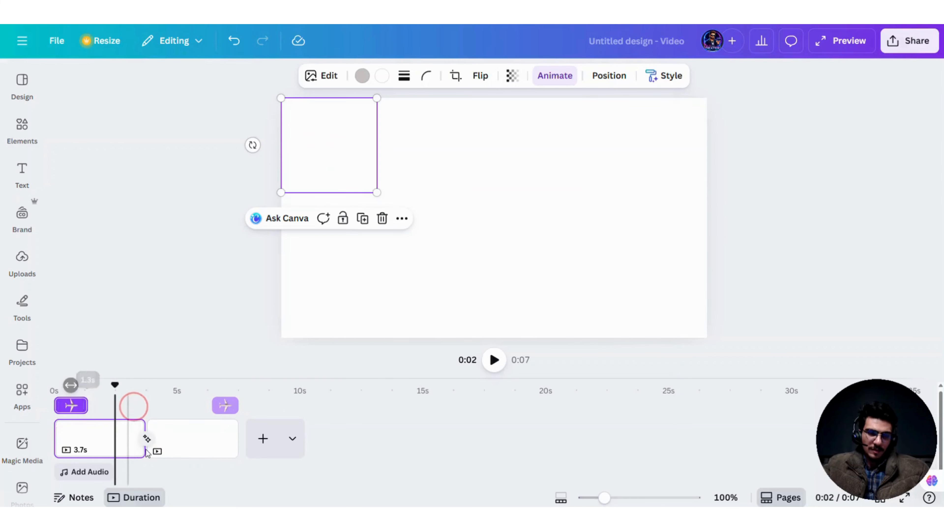
# Step: Review the Match & Move transition settings between the two pages and close them
pyautogui.click(146, 440)
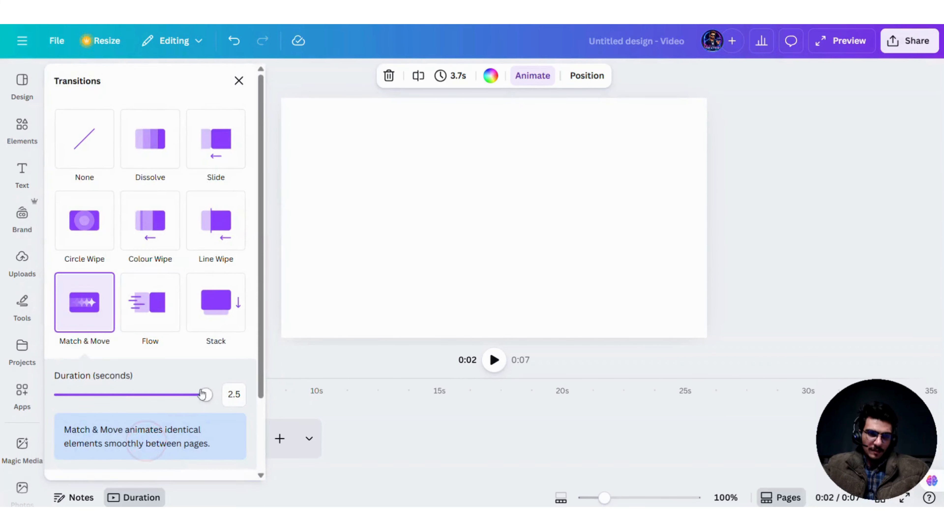
pyautogui.click(340, 281)
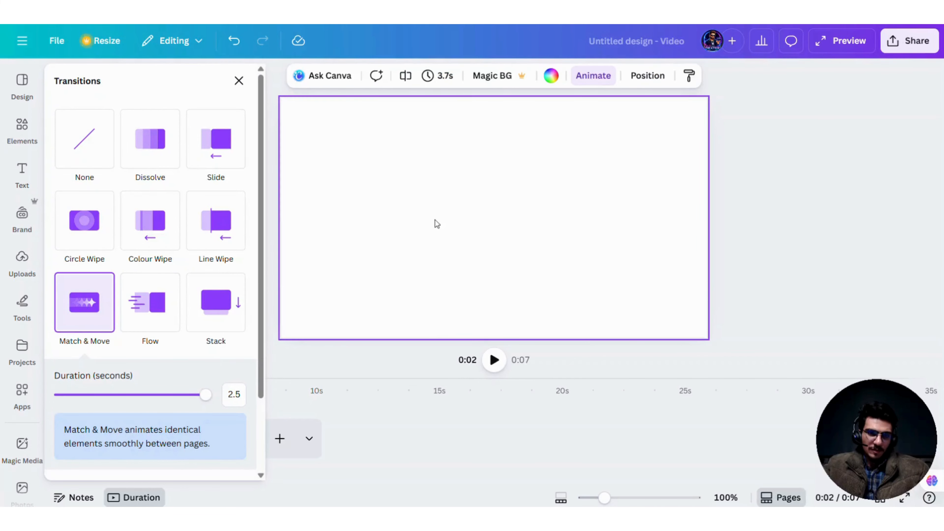
pyautogui.click(439, 212)
pyautogui.click(478, 426)
# Step: Extend the first page's airplane clip to about 5 s and the second page's airplane start back to about 2.5 s
pyautogui.click(111, 433)
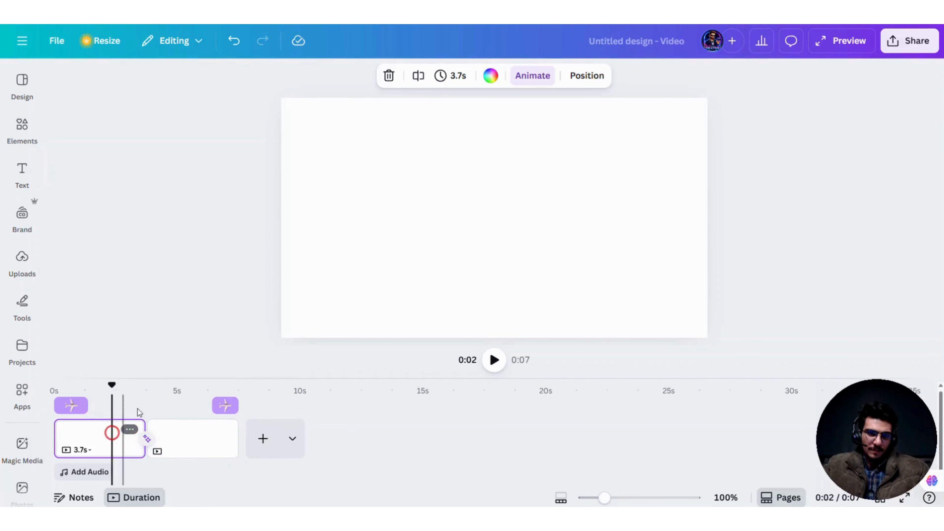
pyautogui.moveTo(113, 384); pyautogui.dragTo(176, 405)
pyautogui.click(74, 405)
pyautogui.click(225, 407)
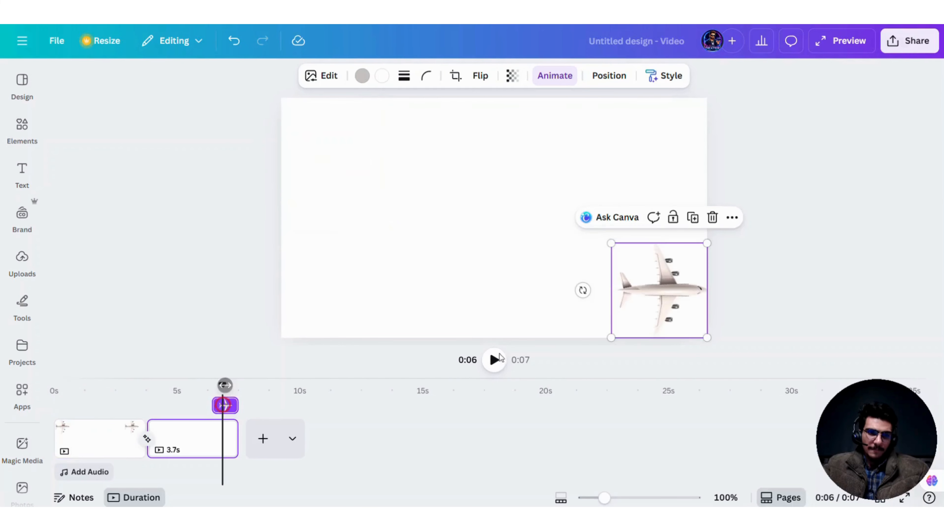
pyautogui.moveTo(215, 406); pyautogui.dragTo(117, 405)
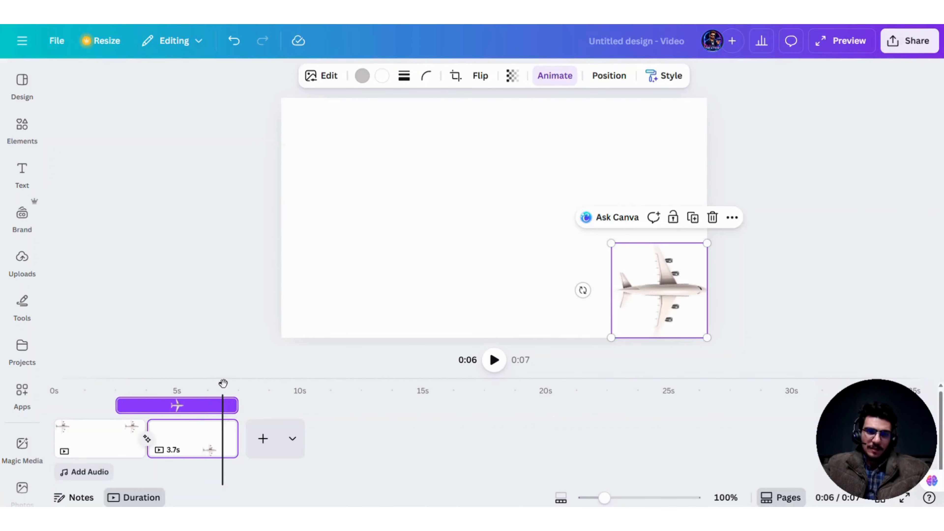
# Step: Play the video from the start and reopen the Audio category of Elements
pyautogui.click(223, 384)
pyautogui.click(493, 362)
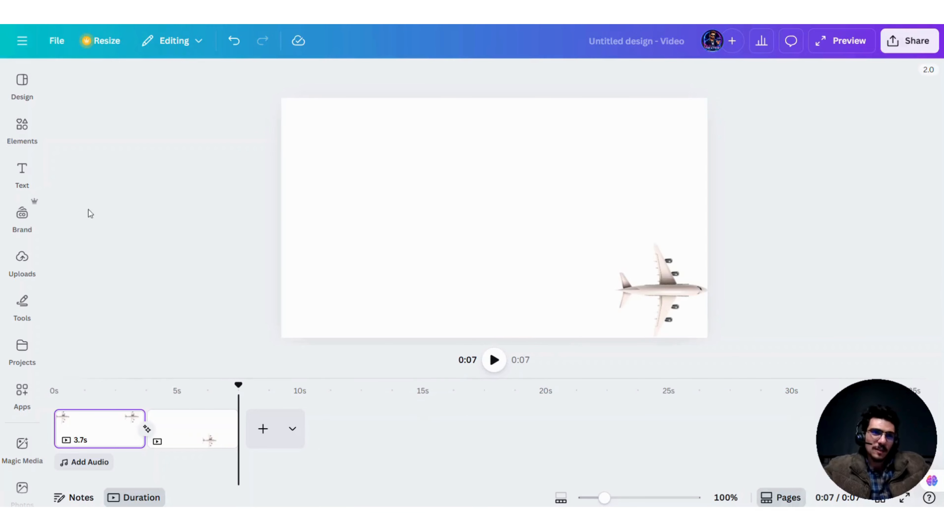
pyautogui.click(26, 124)
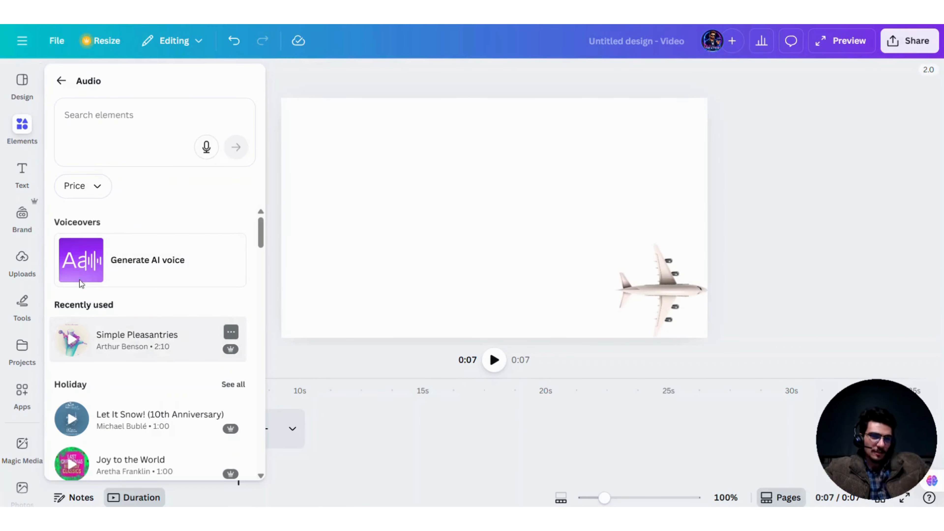